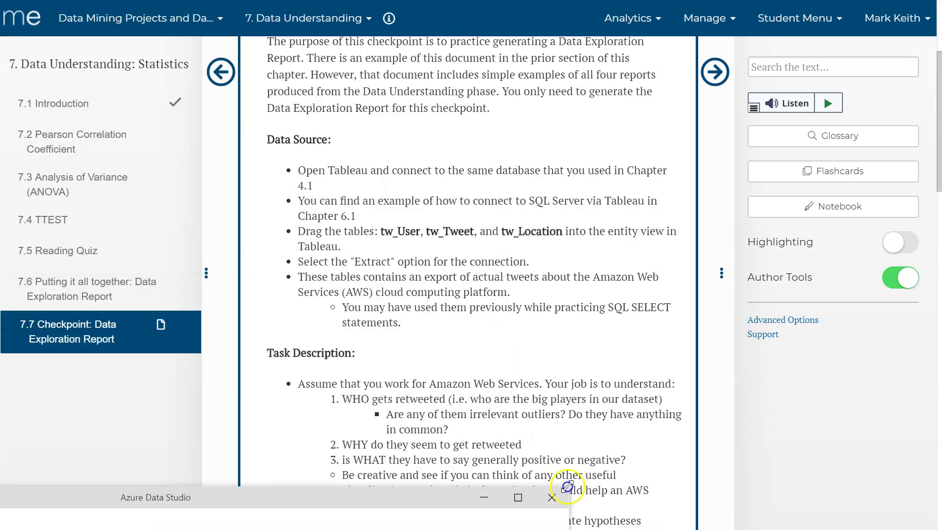
Switch to Azure Data Studio, enlarge its window to fill the screen, and connect to the mkshared.database.windows.net server
drag(382, 397, 644, 15)
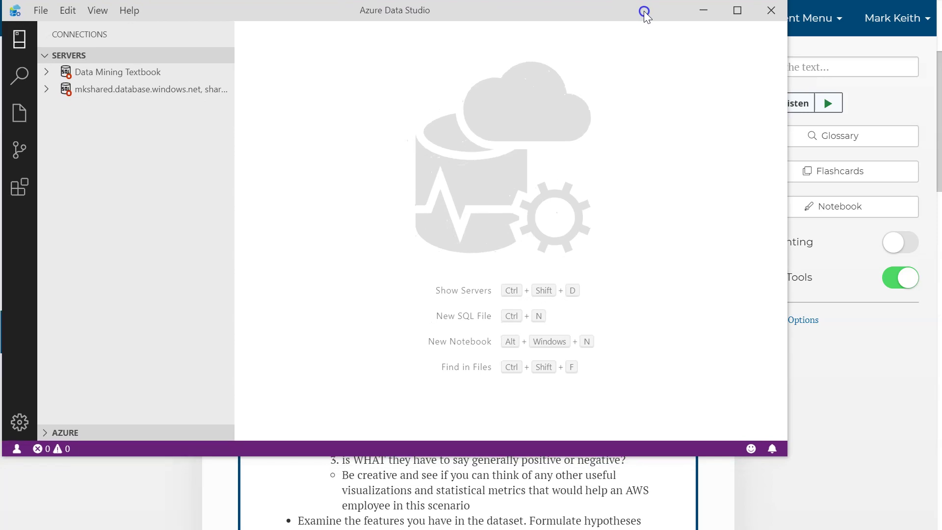
drag(787, 455, 940, 527)
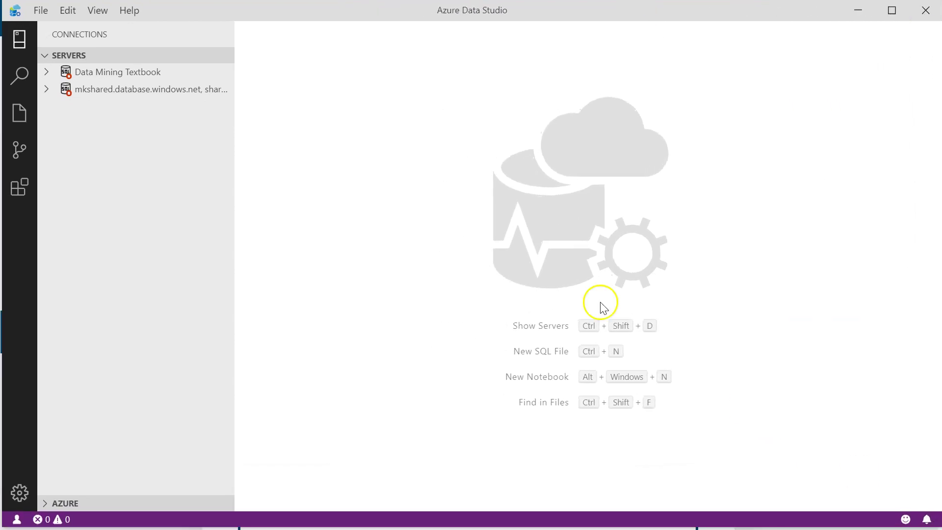
click(119, 94)
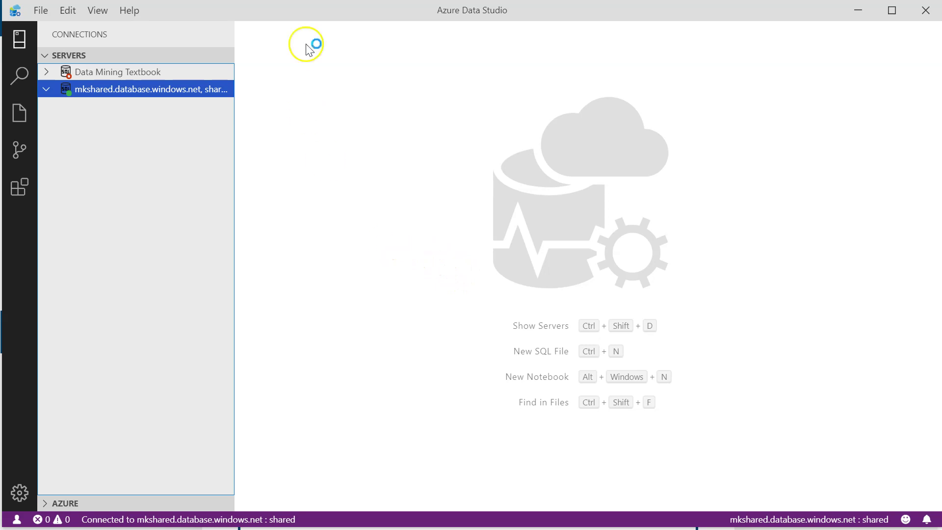
drag(324, 11, 323, 13)
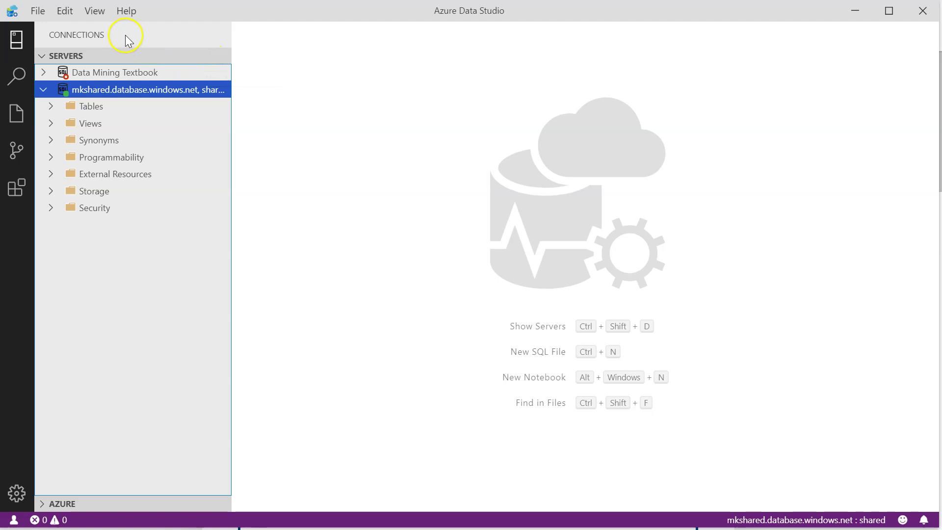
Create a new SQL query on the shared database and begin it with SELECT
click(445, 198)
click(42, 11)
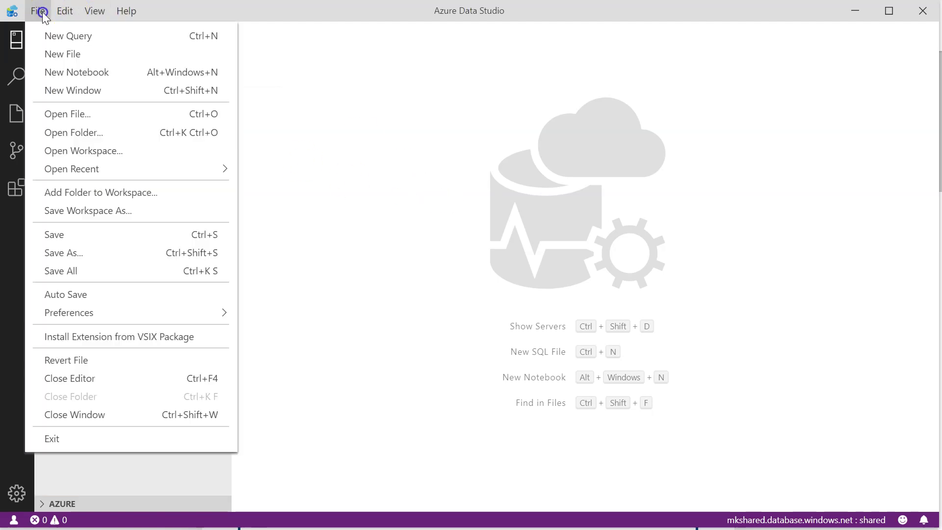
click(55, 37)
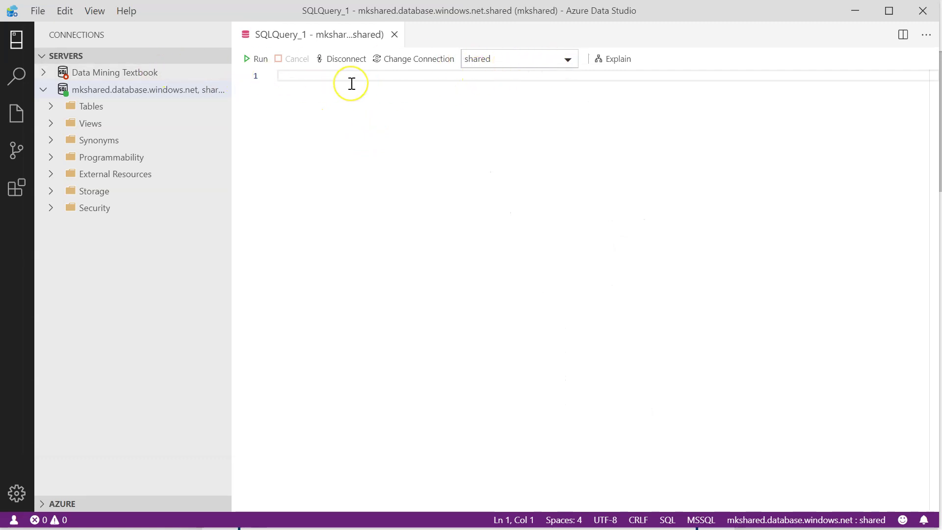
text(SELECT)
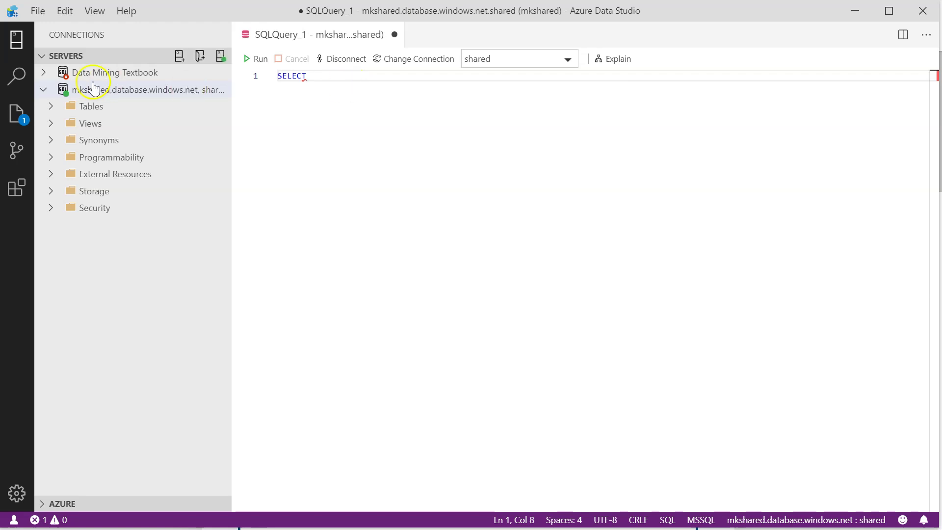
Expand the connected server's Tables folder and locate the tw_Location, tw_Tweet and tw_User tables
click(51, 106)
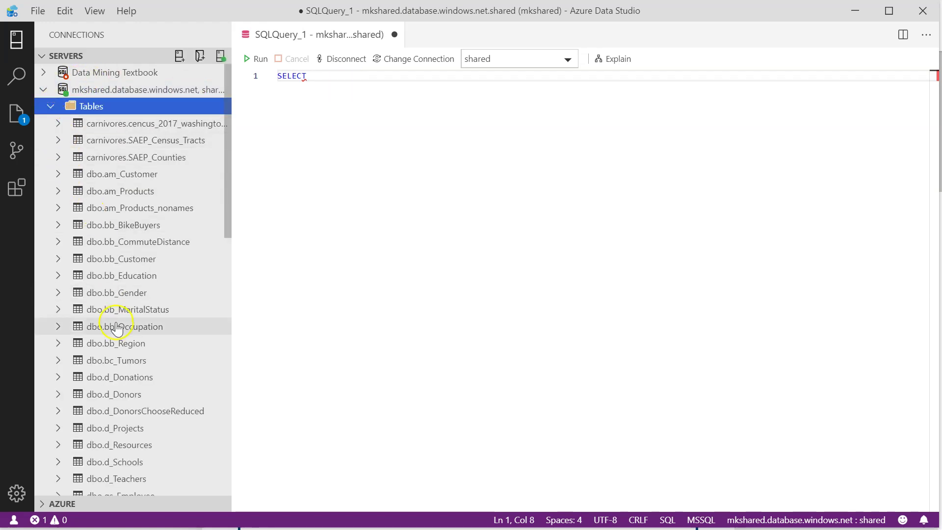
scroll(115, 326, down, 10)
scroll(116, 327, up, 2)
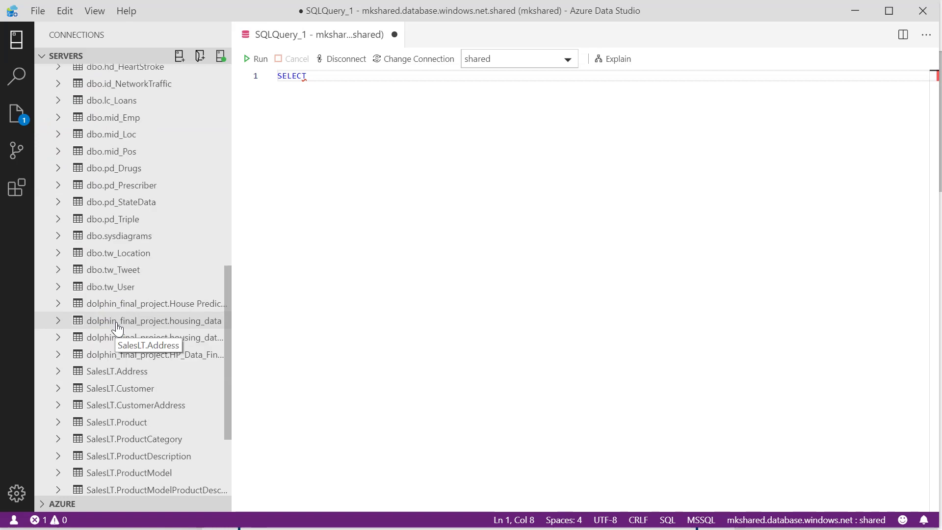
Complete the opening of the query as SELECT * with FROM tw_Tweet on the second line
click(342, 77)
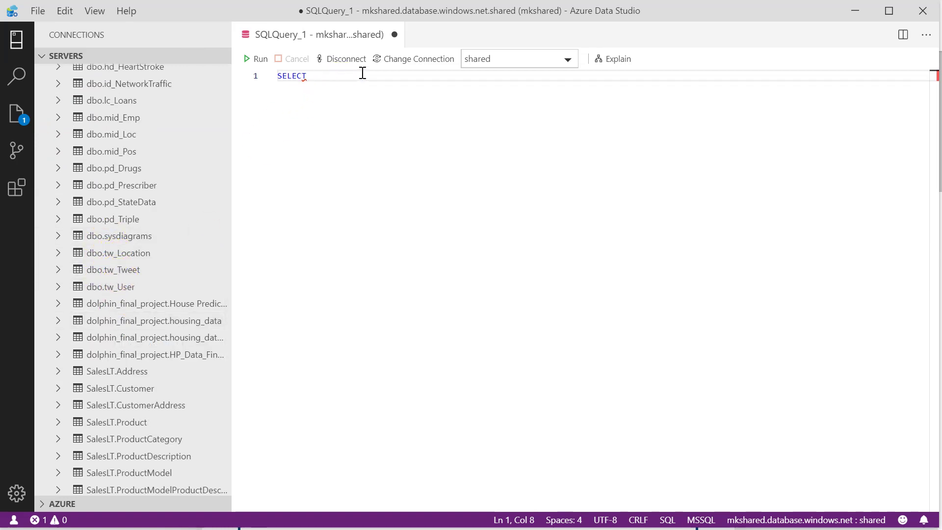
text((*)
key(BackSpace)
key(BackSpace)
text(*)
key(Return)
text(FRO)
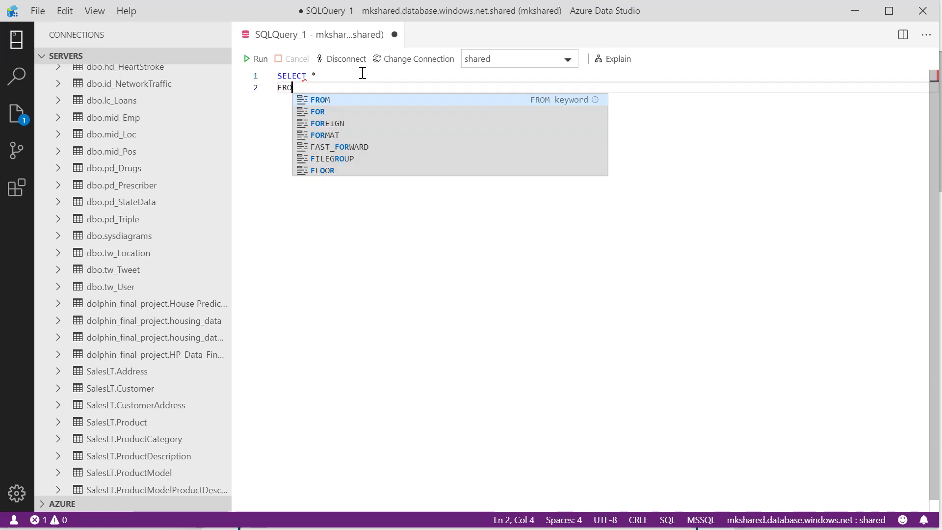
text(M tw_)
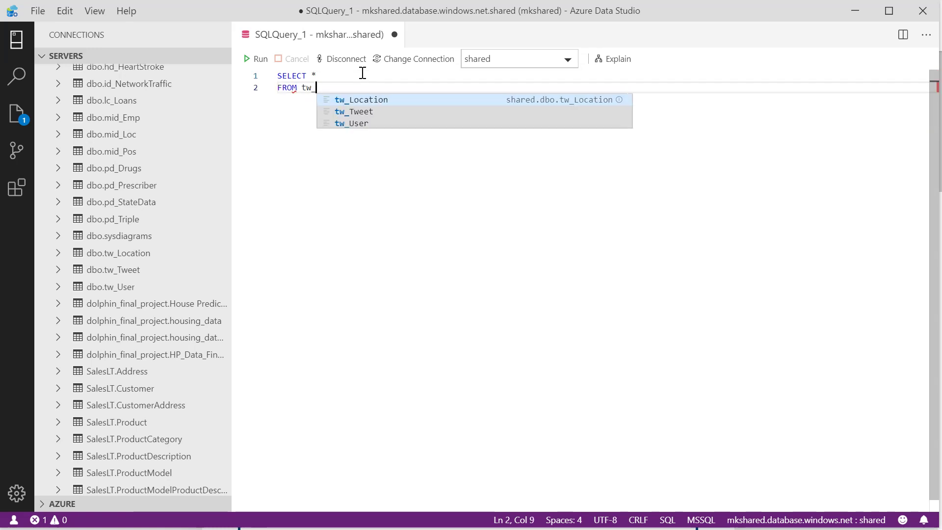
text(Tw)
key(Tab)
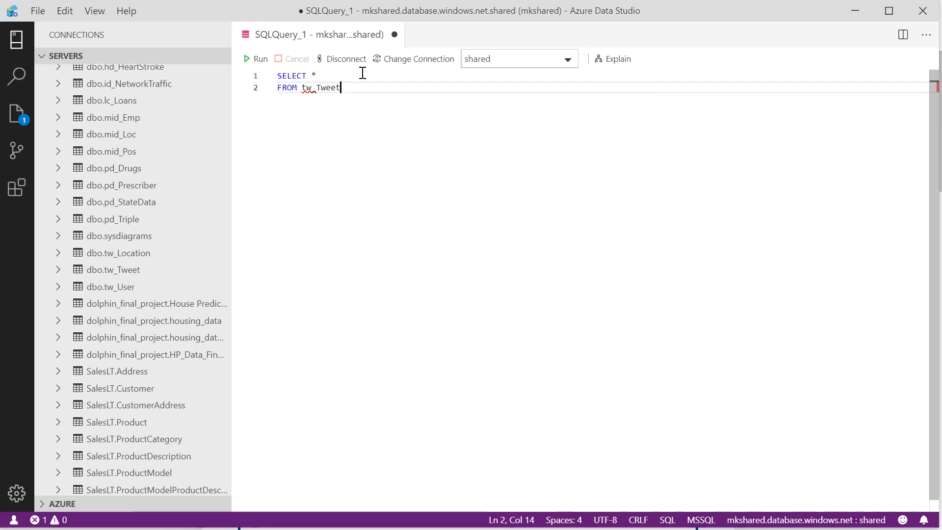
Add a third query line that starts an INNER JOIN with the tw_Location table
key(Return)
text(IN)
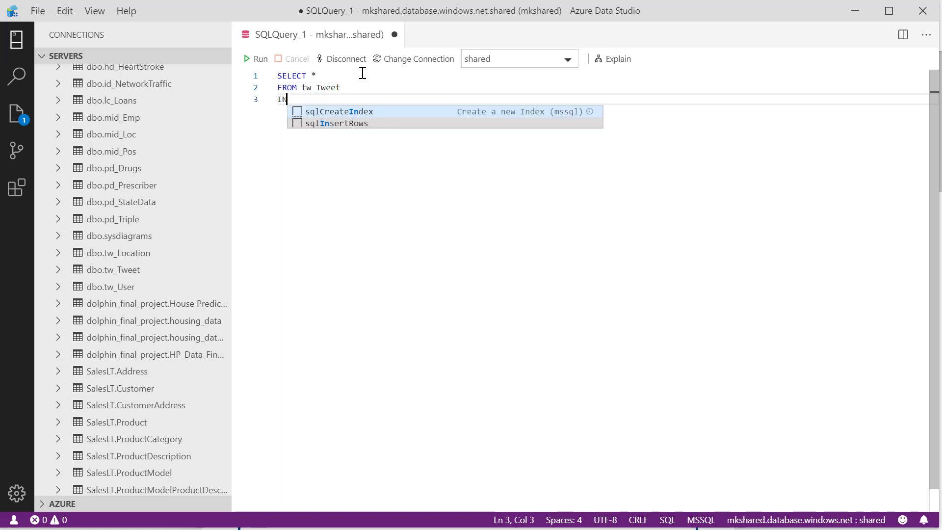
text(NER JOIN )
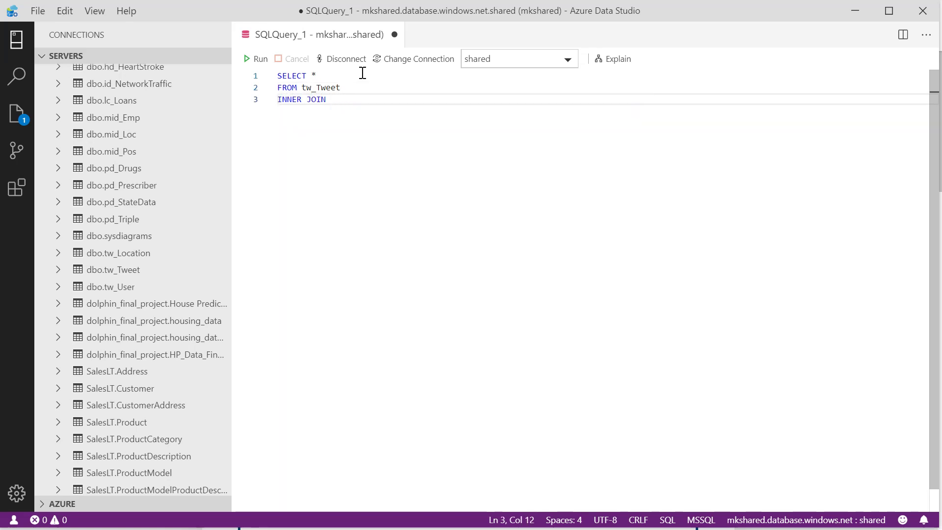
text(tw_Loc)
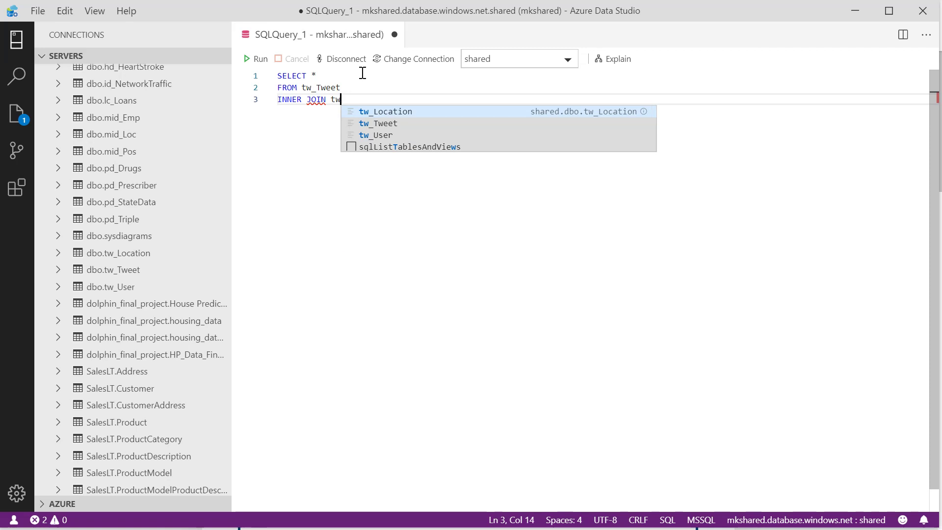
key(Tab)
Add the tw_Location join condition ON tw_Tweet.LocationID = tw_Location.LocationID
text(ON tw)
key(Down)
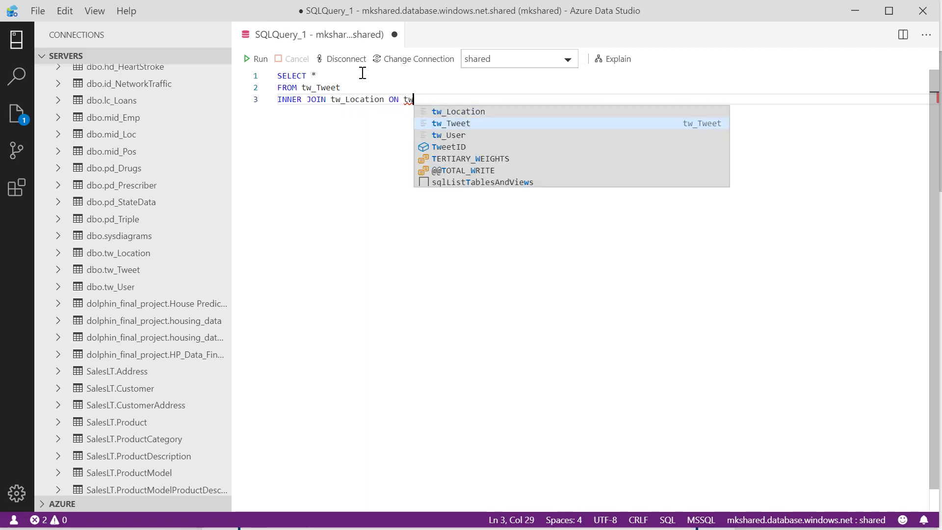
key(Tab)
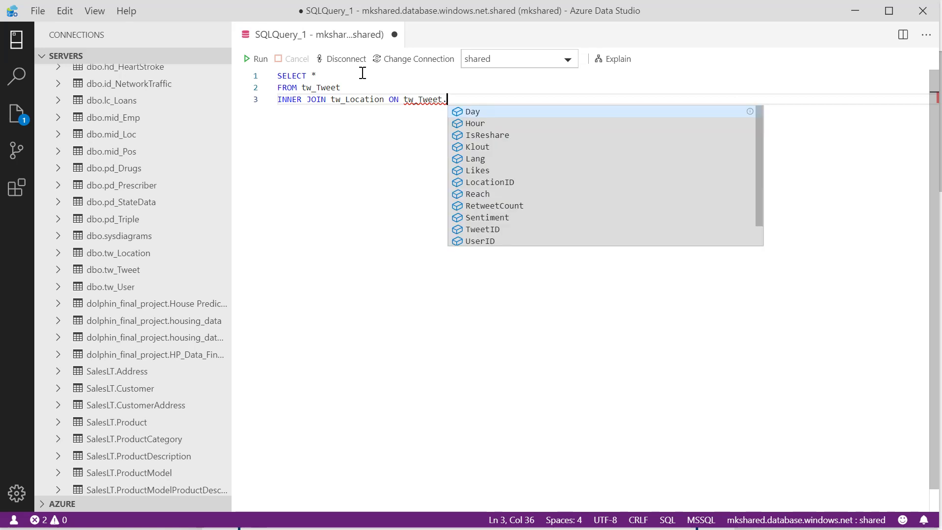
key(Down)
key(Down)
key(Down)
key(Down)
key(Down)
key(Down)
key(Down)
key(Up)
key(Tab)
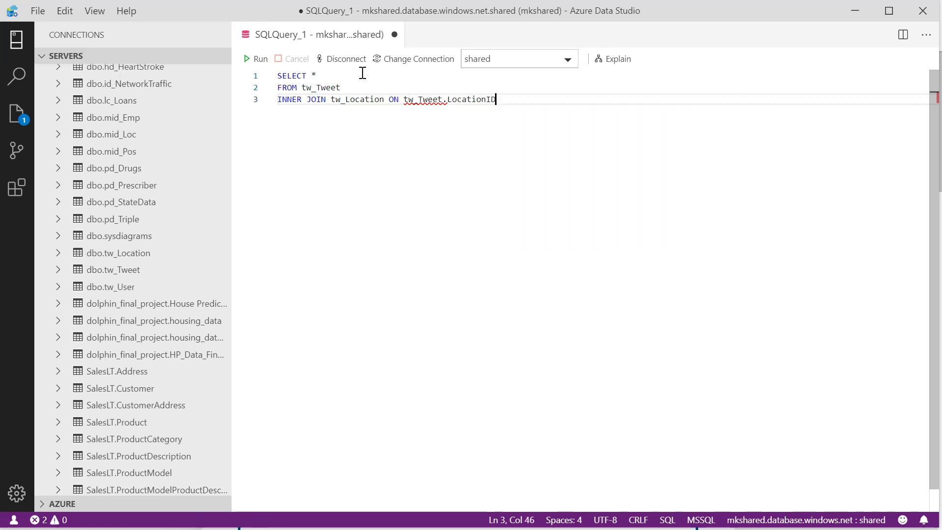
text(= tw)
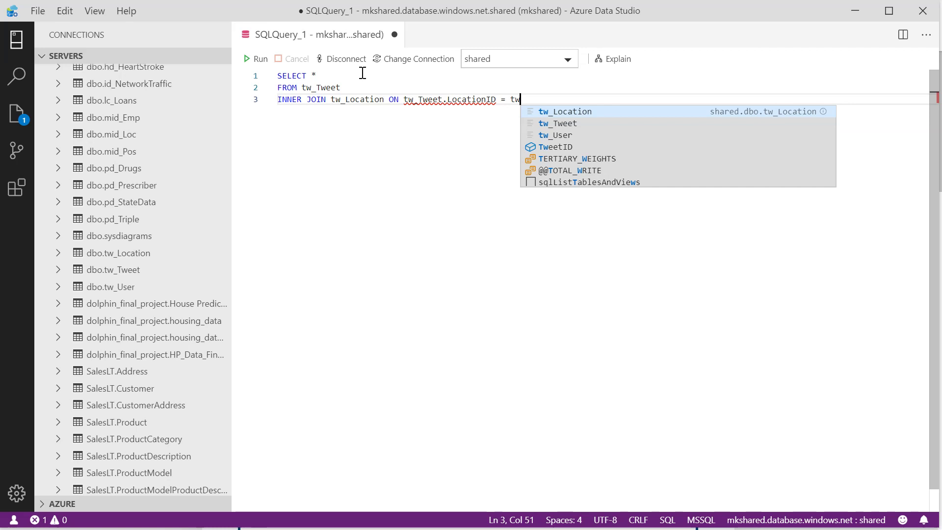
key(Tab)
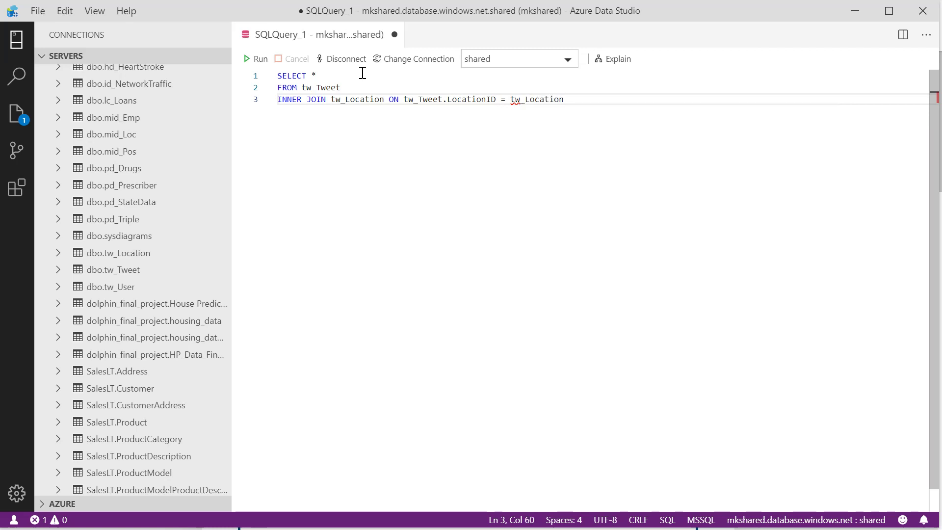
text(.L)
key(Tab)
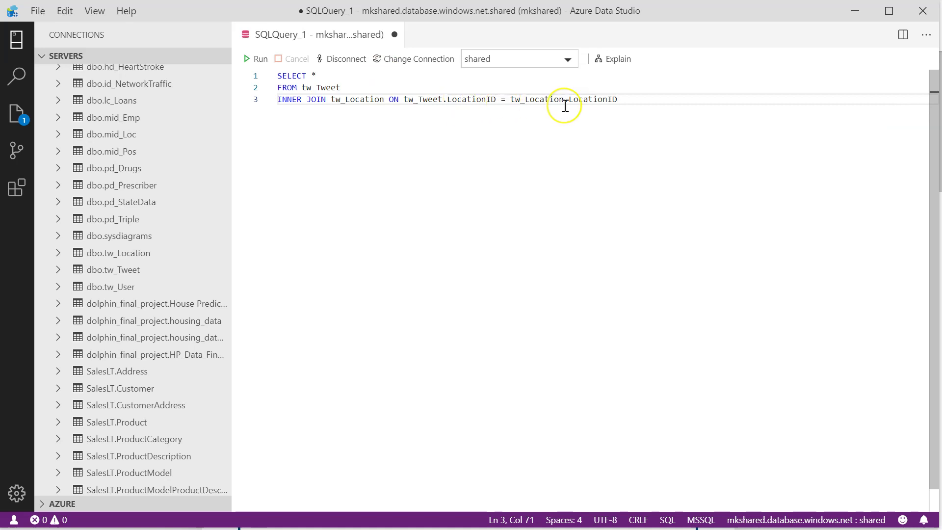
Add the line INNER JOIN tw_User ON tw_Tweet.UserID = tw_User.UserID and run the query
key(Return)
text(INNER J)
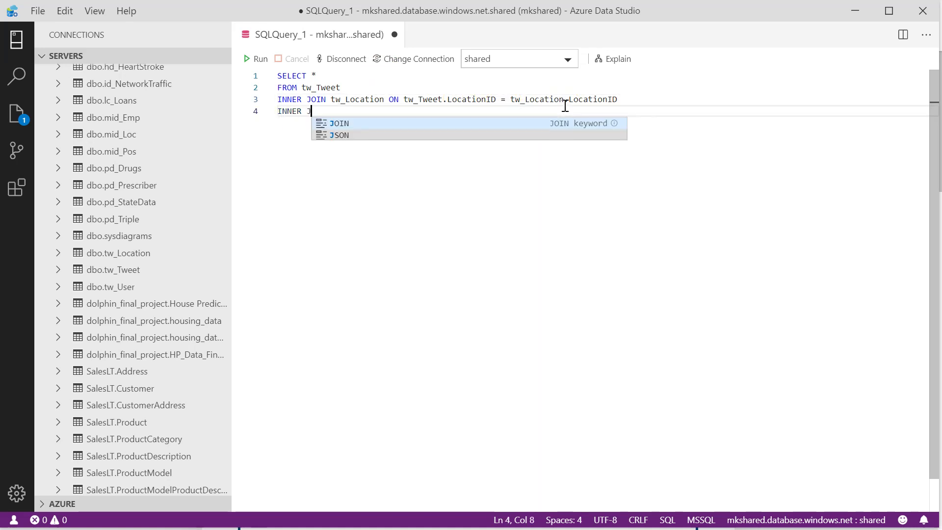
text(OIN tw_User)
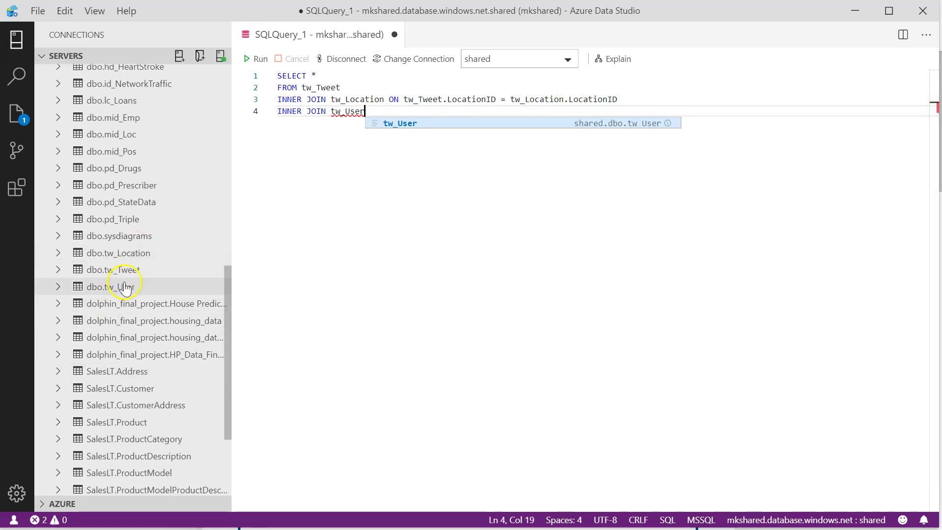
text(ON )
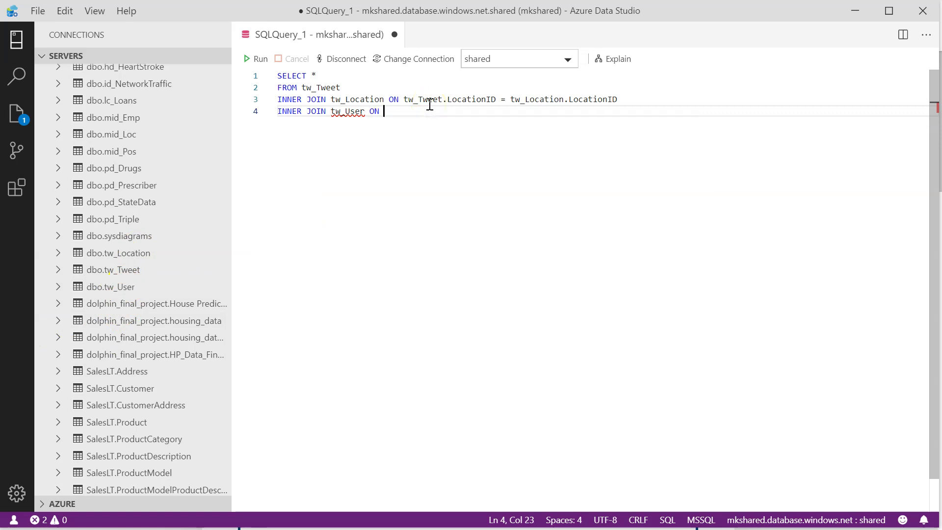
text(tw_Tweet.U)
key(Return)
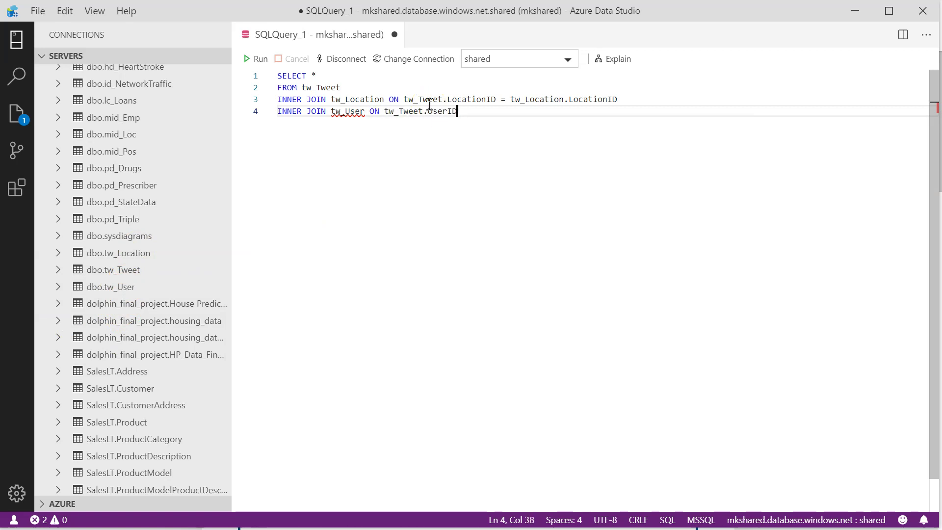
text(= tw_)
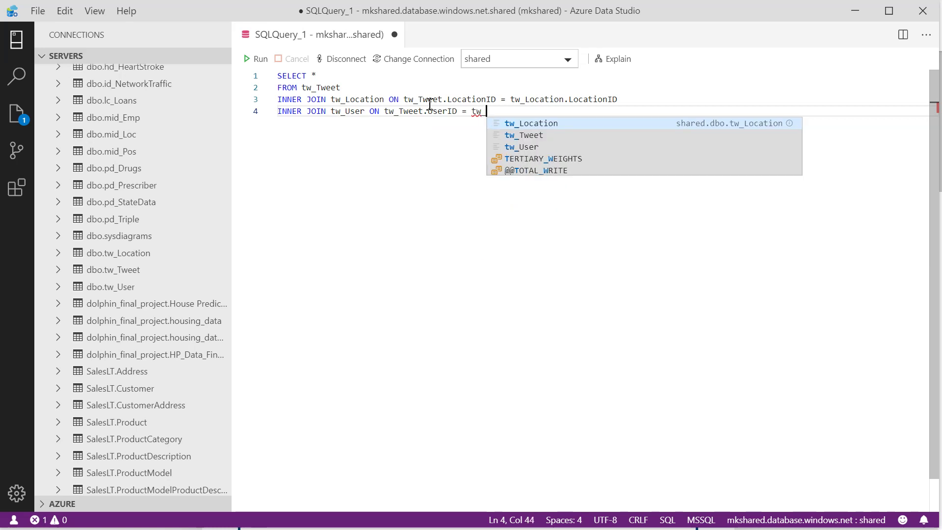
text(User.U)
key(Return)
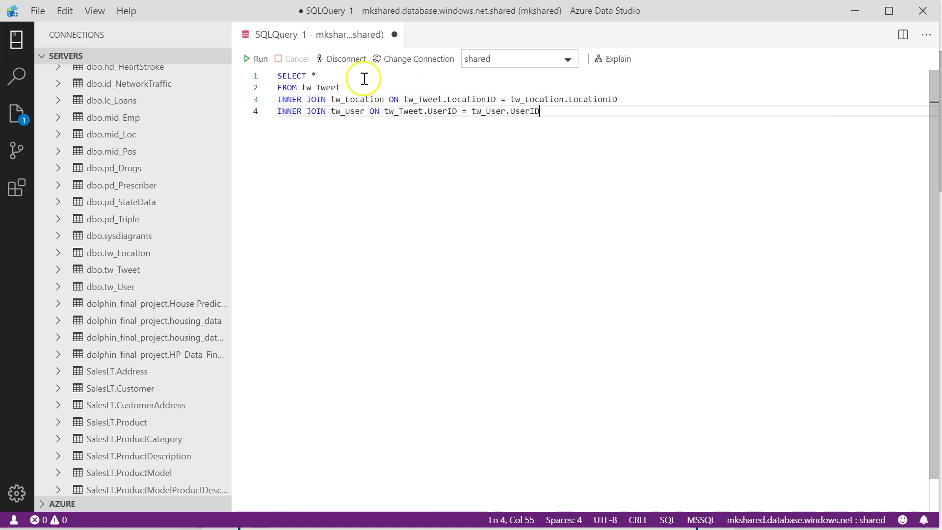
click(255, 59)
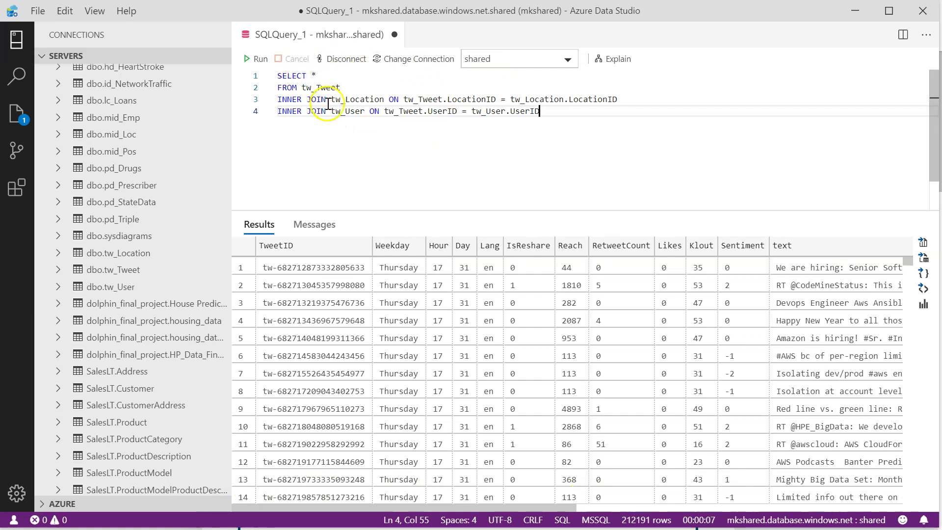
Replace the asterisk in the SELECT line with TOP(1000)
click(316, 76)
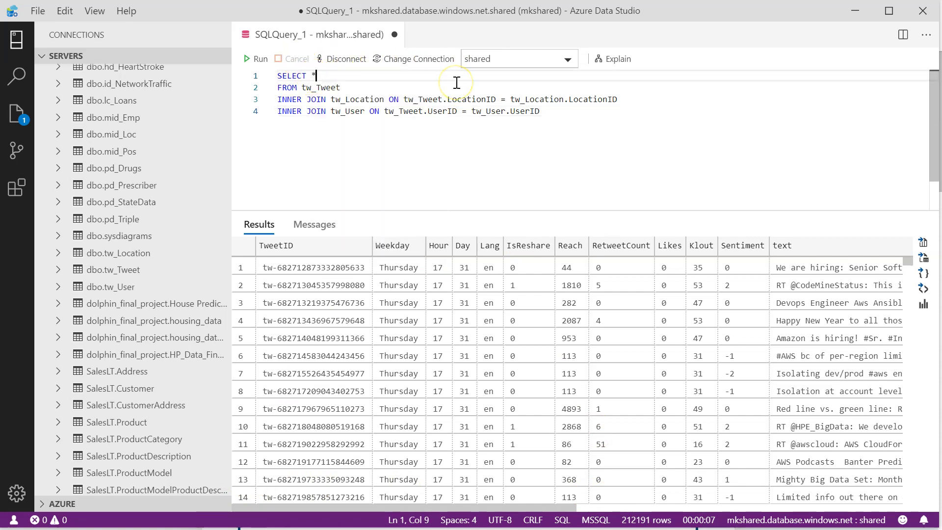
text(TOP )
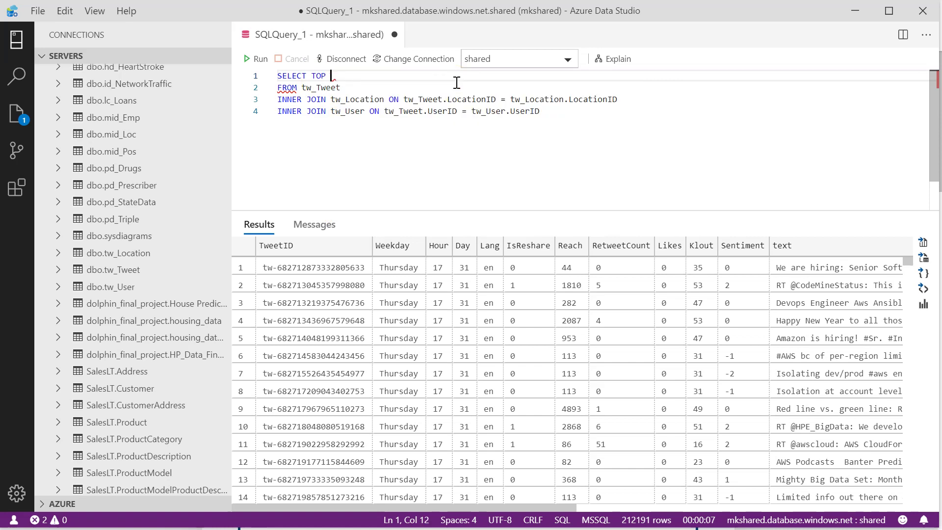
text((1000))
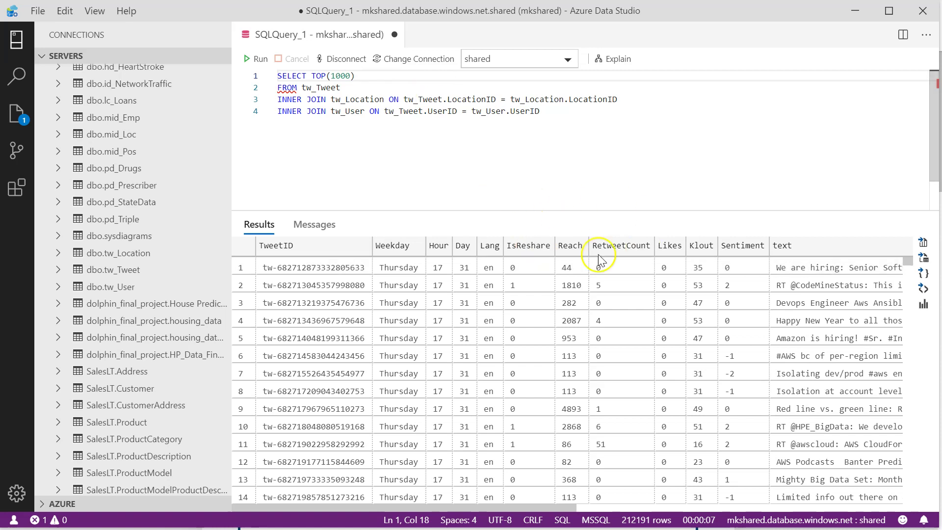
Add the columns Weekday, Hour, Day and IsReshare after TOP(1000) in the SELECT line
text(Week)
key(Tab)
text(, Hour, Day, )
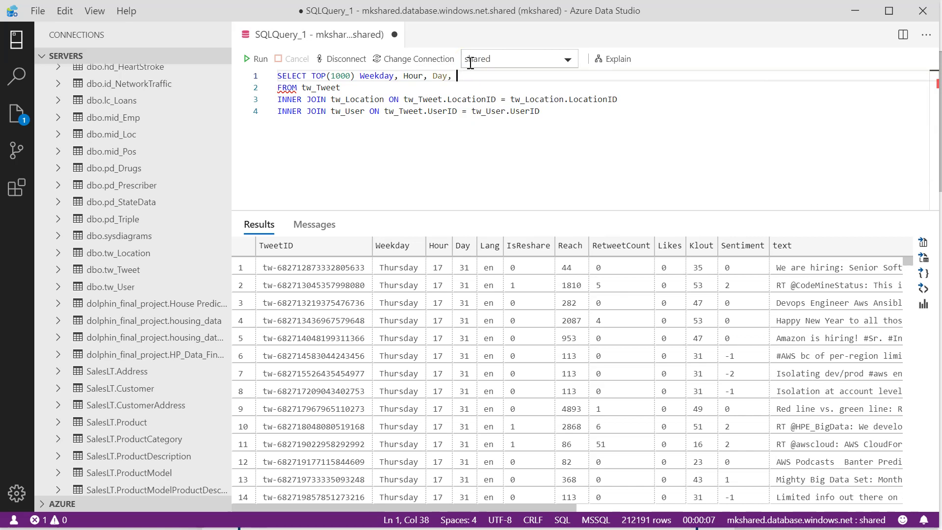
text(IsRe)
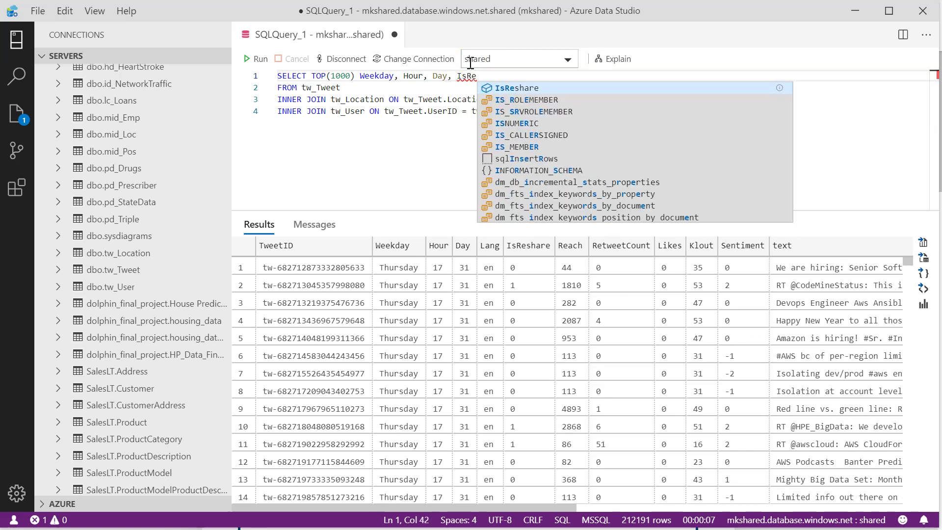
key(Tab)
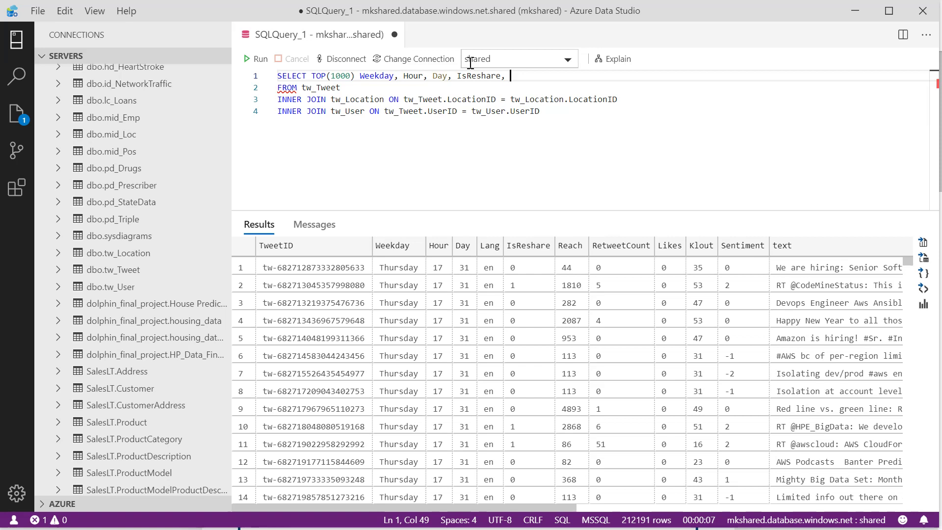
Extend the SELECT column list with Klout, Sentiment and Country
text(out)
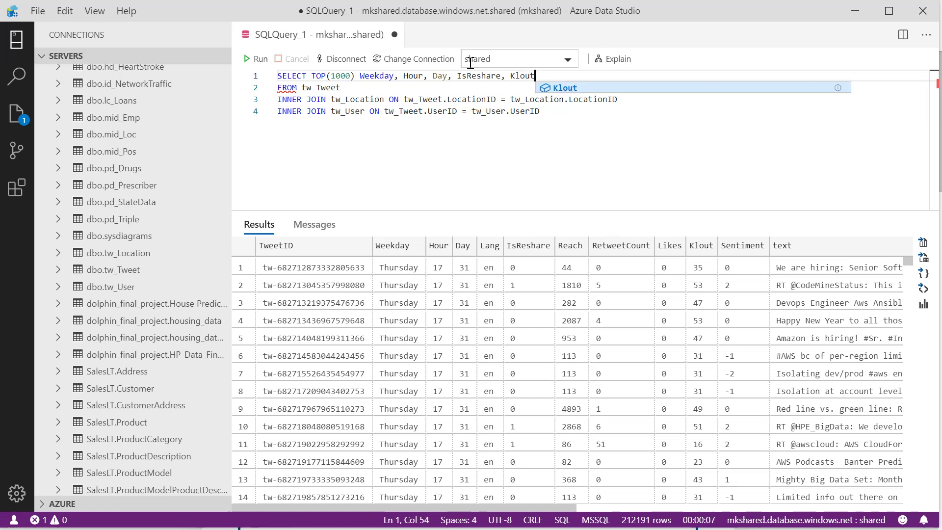
text(, )
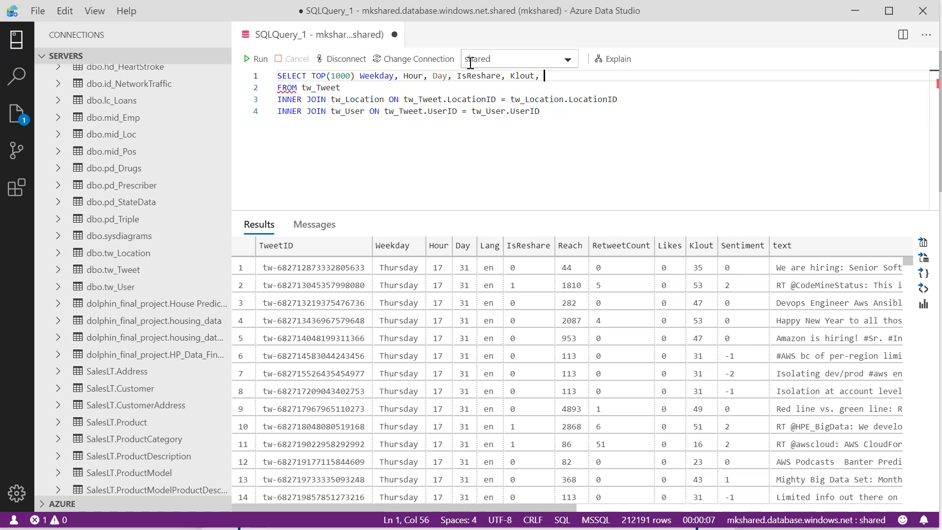
text(Sentiment,)
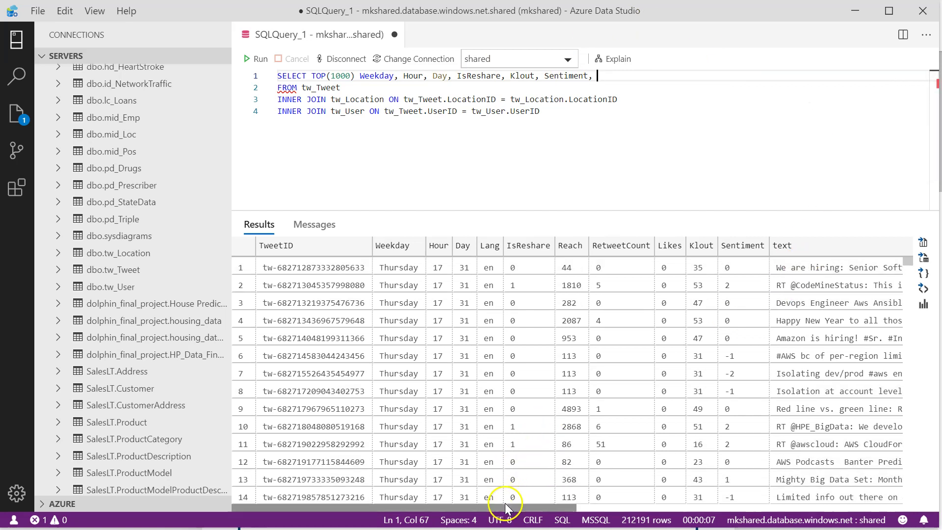
drag(508, 507, 809, 518)
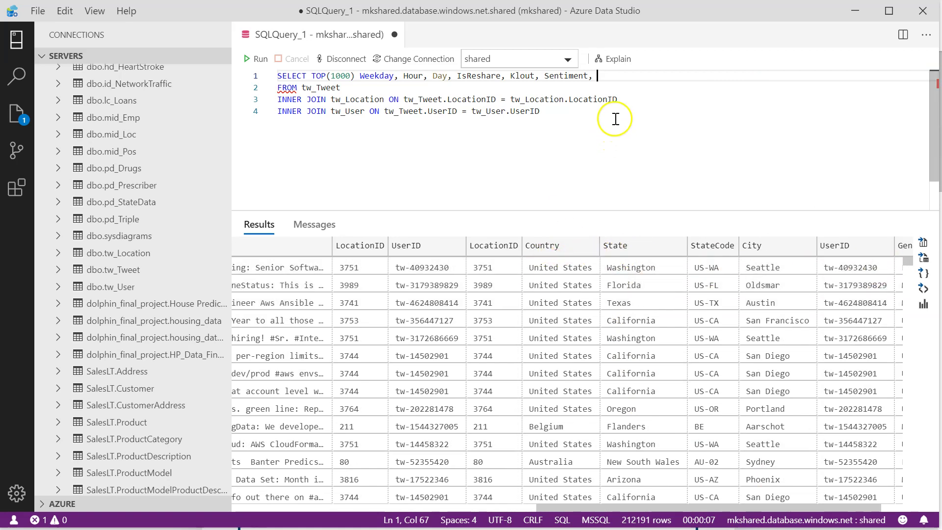
text(Country)
Add Gender and RetweetCount to the end of the SELECT column list and run the query
drag(611, 510, 641, 510)
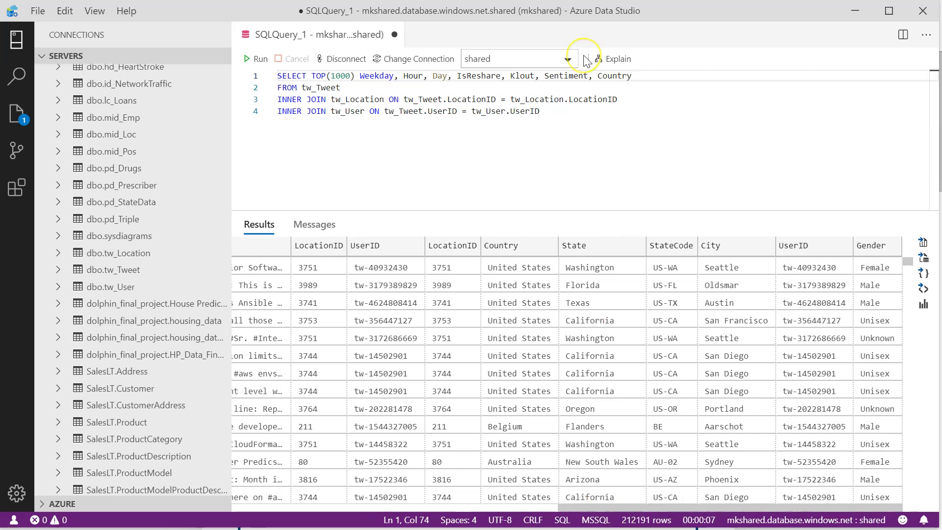
text(Gender)
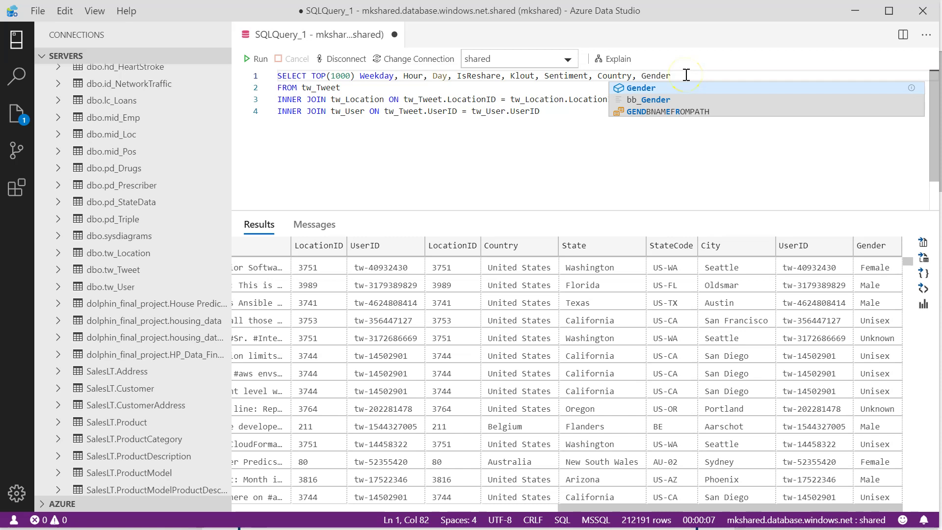
text(, Retw)
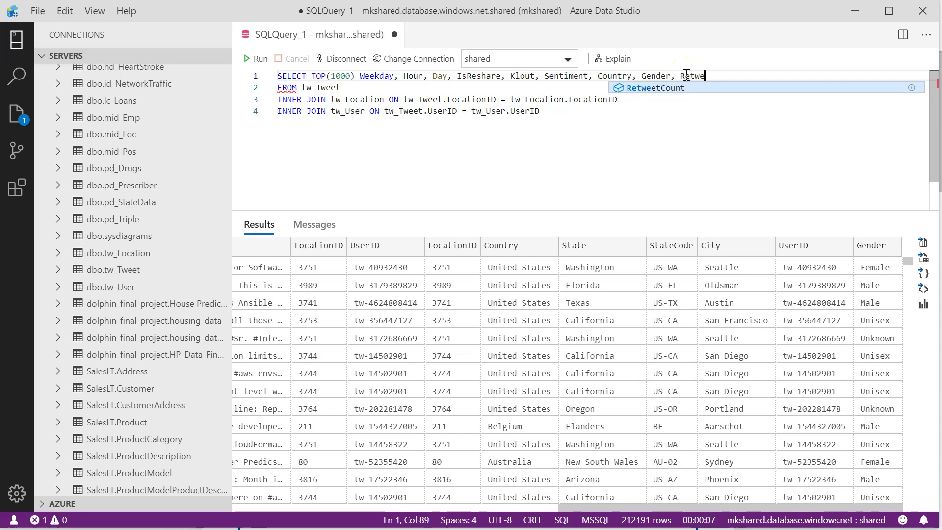
text(e)
key(Tab)
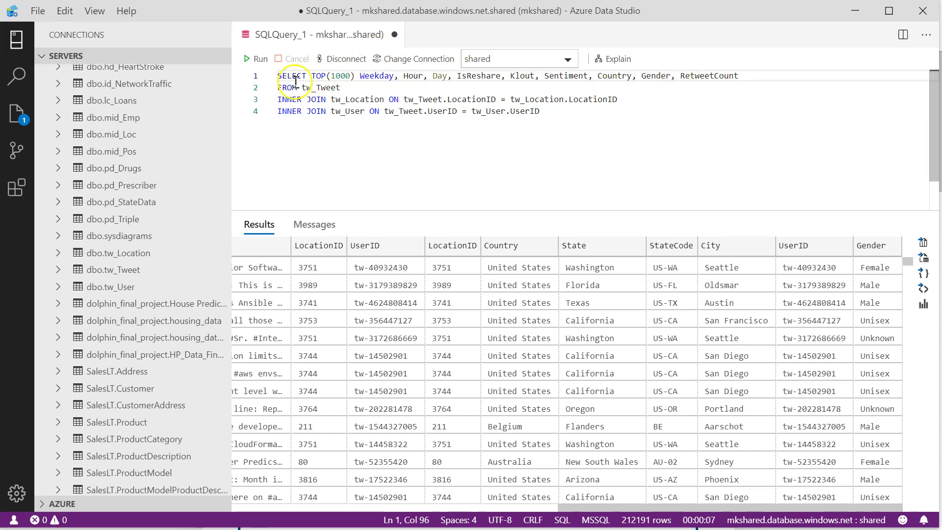
click(259, 64)
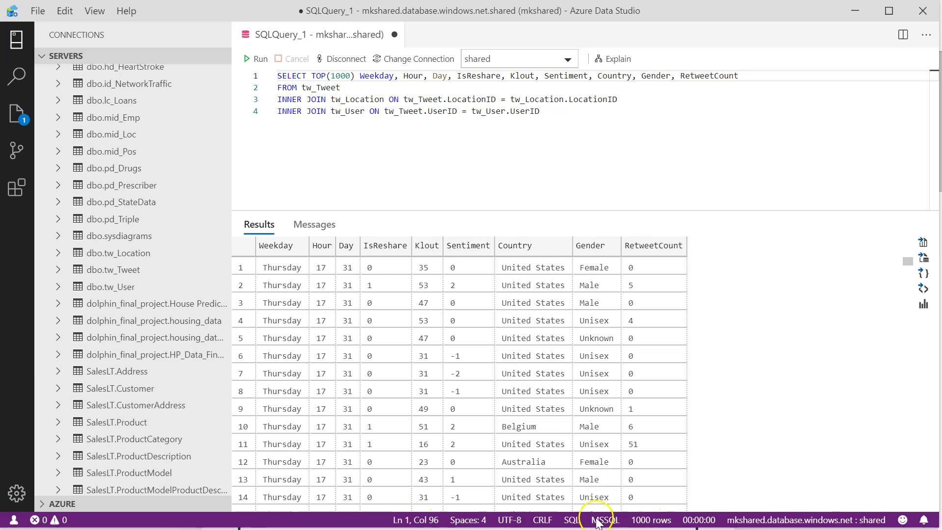
Copy all rows of the query results and create a blank workbook in Excel
click(246, 245)
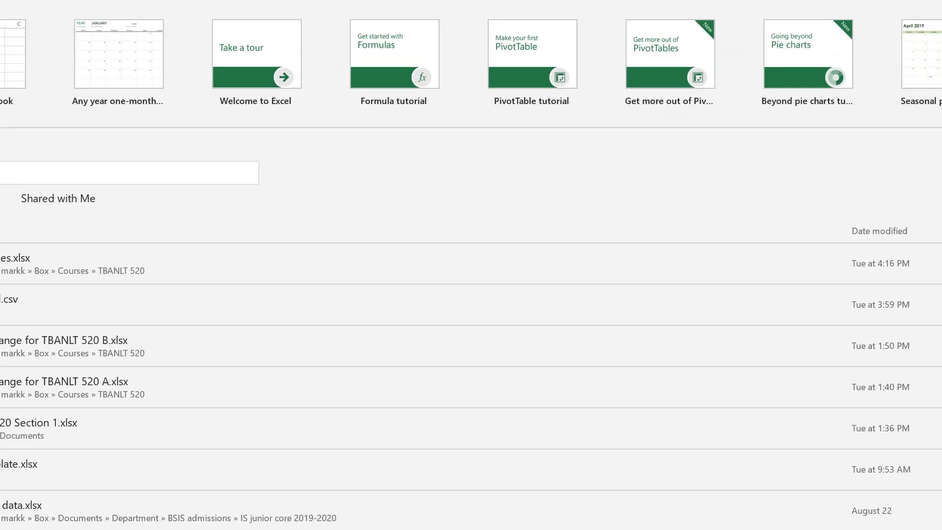
drag(941, 2, 674, 147)
drag(358, 153, 575, 10)
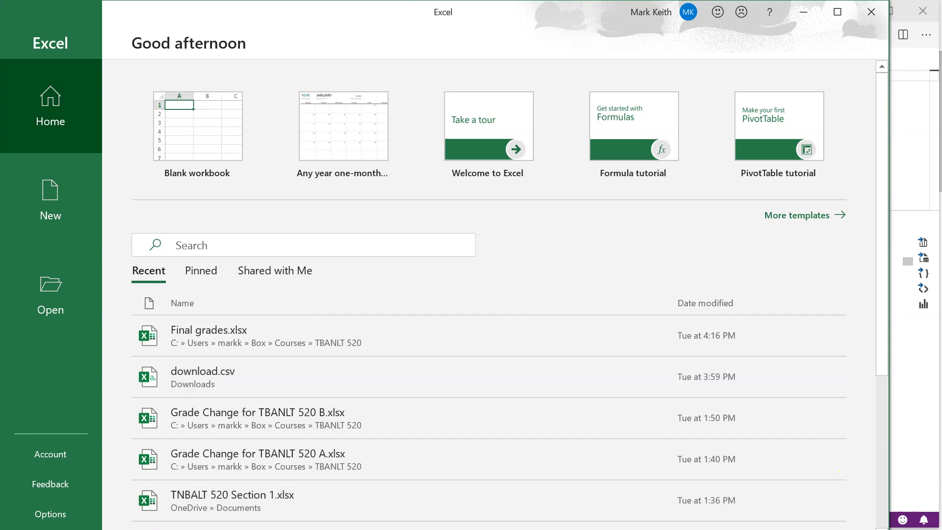
key(super+Up)
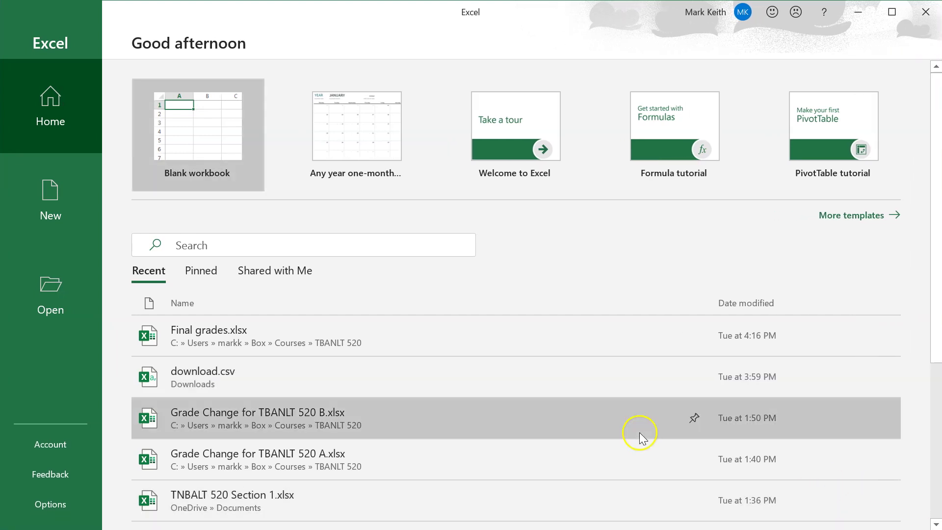
click(191, 125)
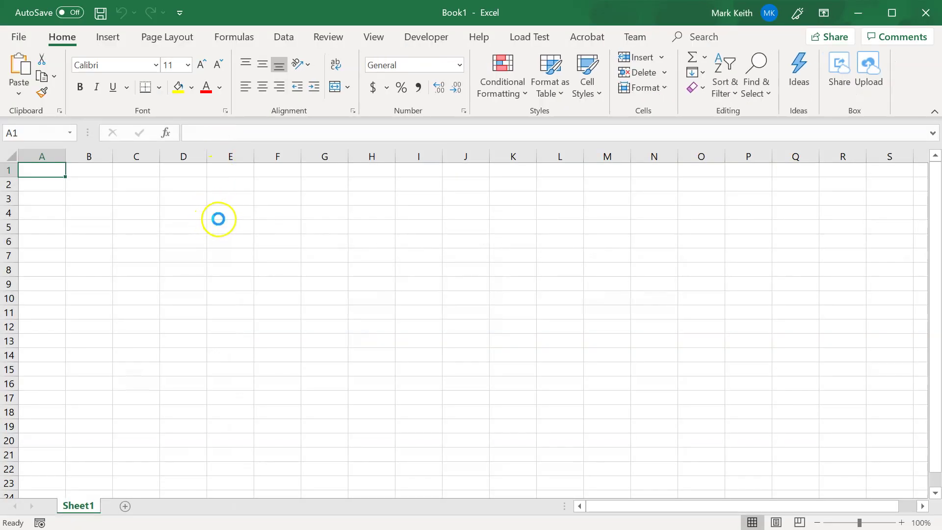
Paste the copied query results into the sheet starting at cell A2, leaving row 1 free for headers
key(ctrl+v)
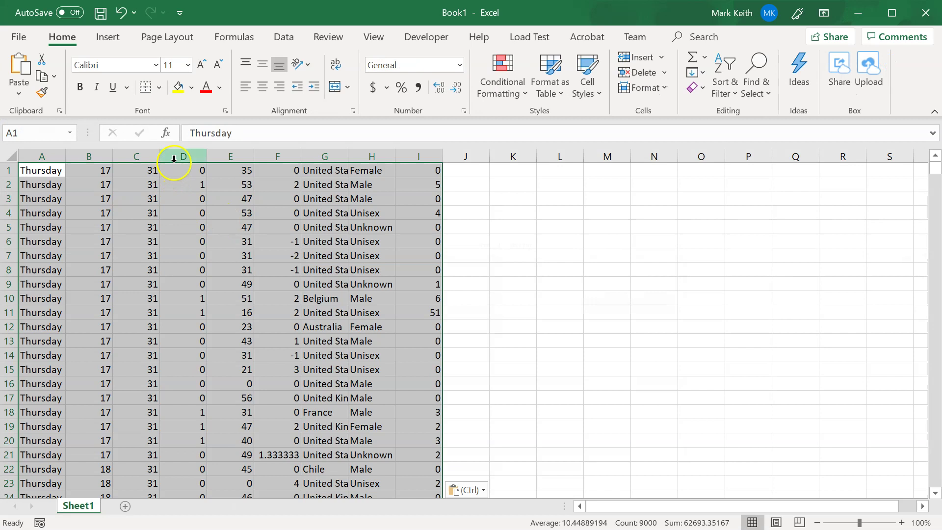
key(ctrl+z)
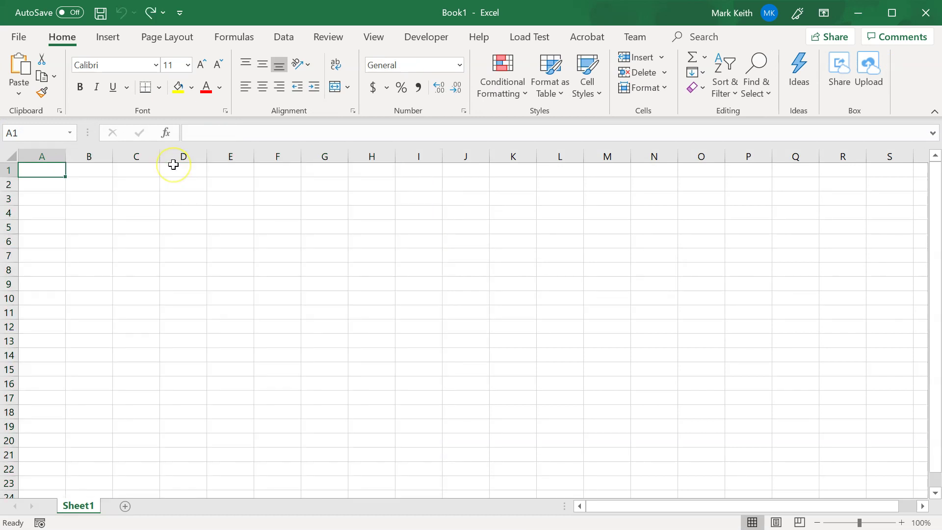
key(ctrl+v)
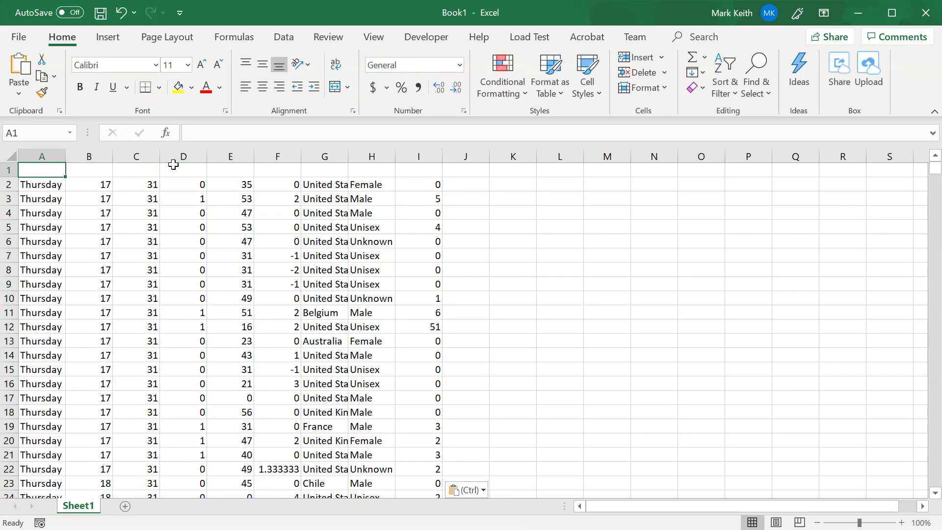
Enter the column headers Weekday, Hour and Day in cells A1 to C1
text(Wee)
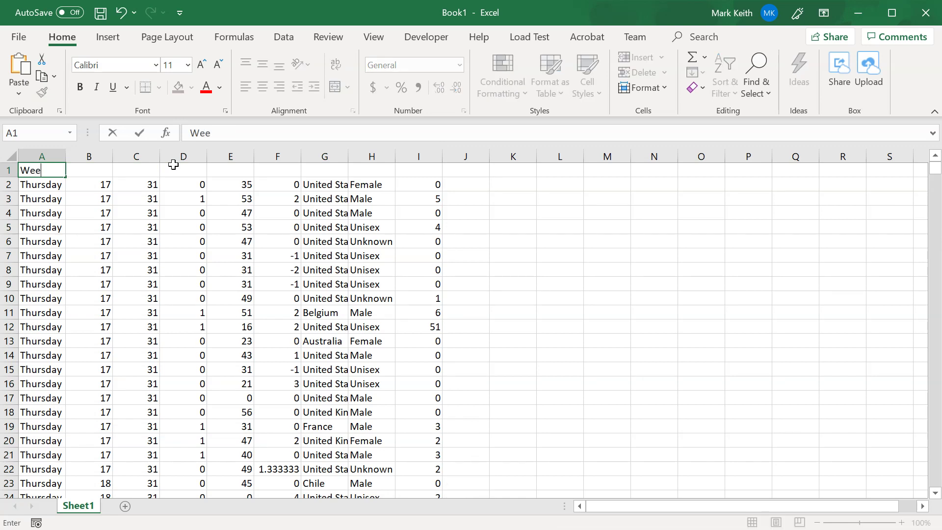
text(kday)
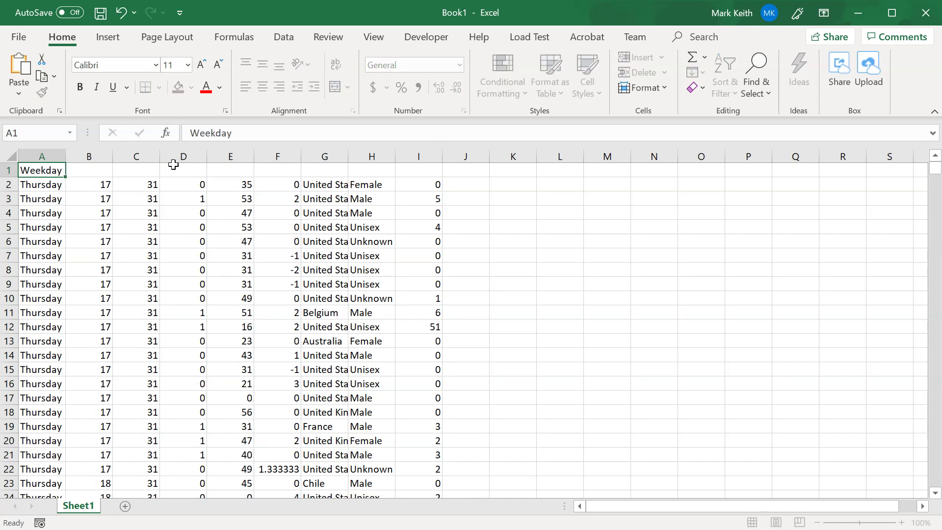
key(Tab)
text(Ho)
key(Tab)
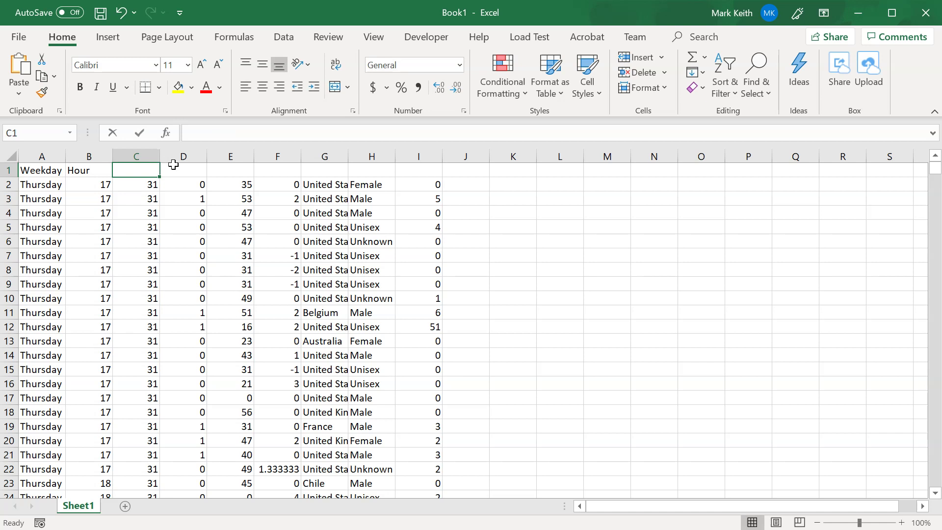
text(Day)
key(Tab)
Enter the headers IsResearch, Klout and Sentiment in cells D1 to F1
text(IsResearch)
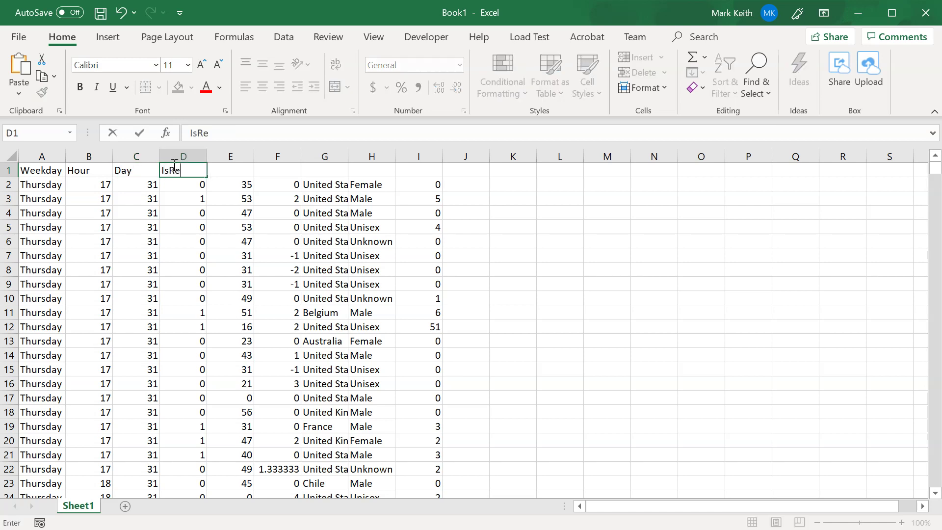
key(Tab)
text(Klout)
key(Tab)
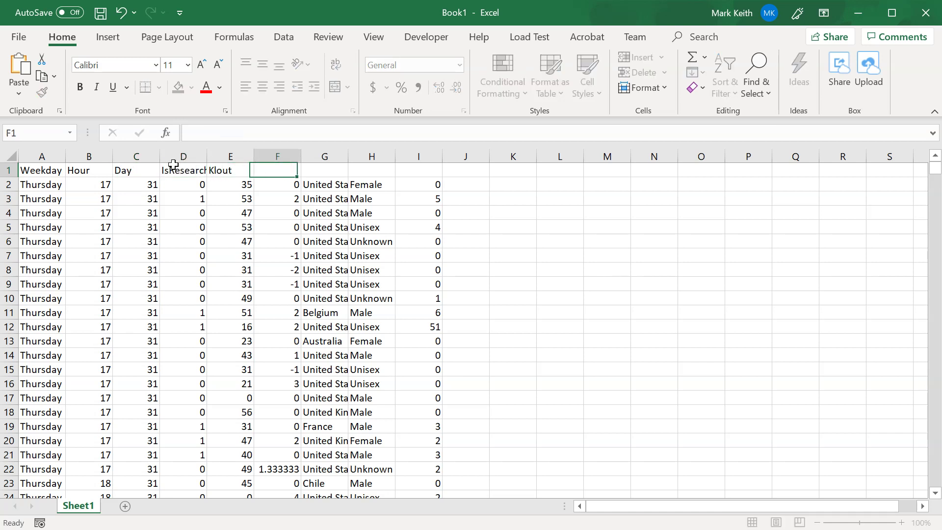
text(Sentiment)
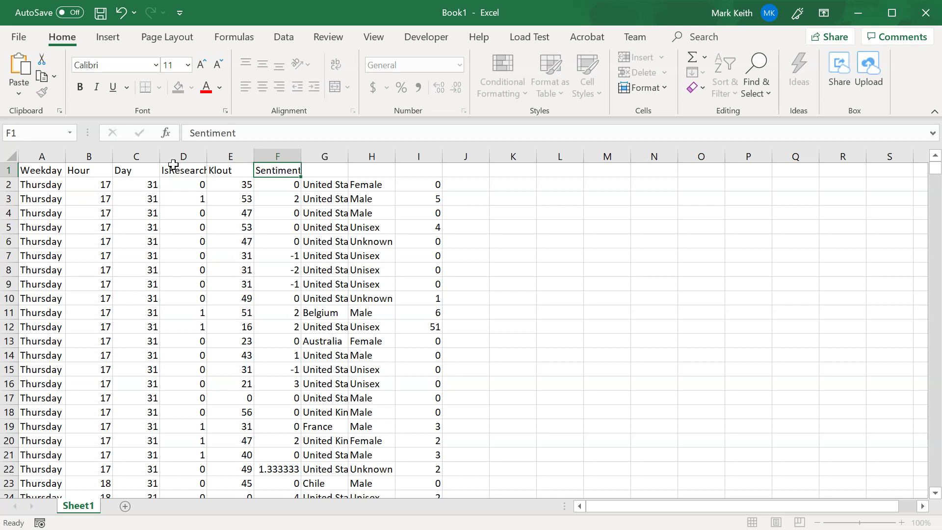
key(Tab)
Enter the headers Country, Gender and RetweetCount in cells G1 to I1
text(Count)
key(Tab)
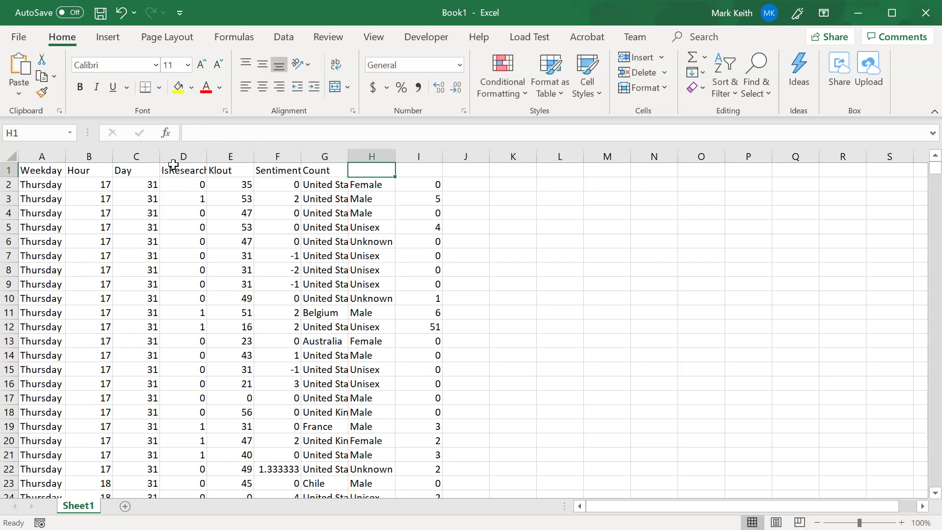
key(shift+Tab)
text(Country)
key(Tab)
text(Gender)
key(Tab)
text(Retweet)
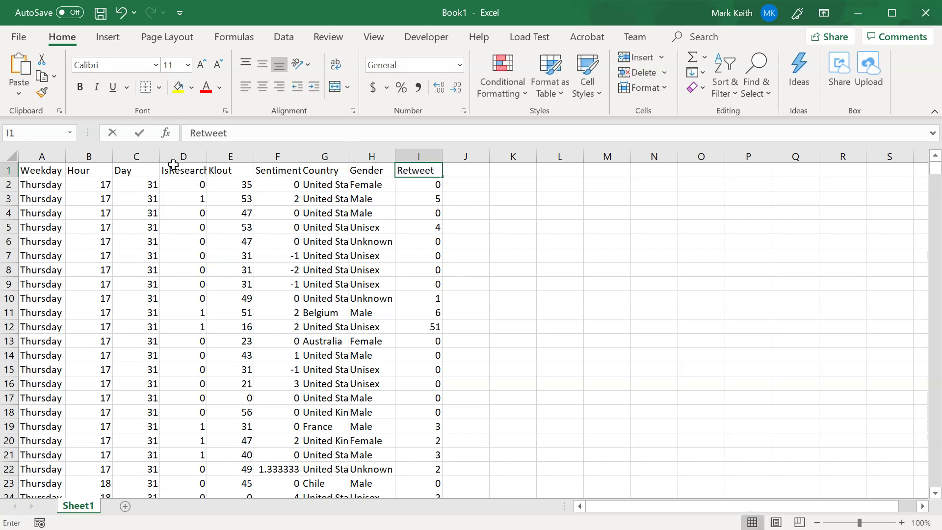
text(Count)
key(Tab)
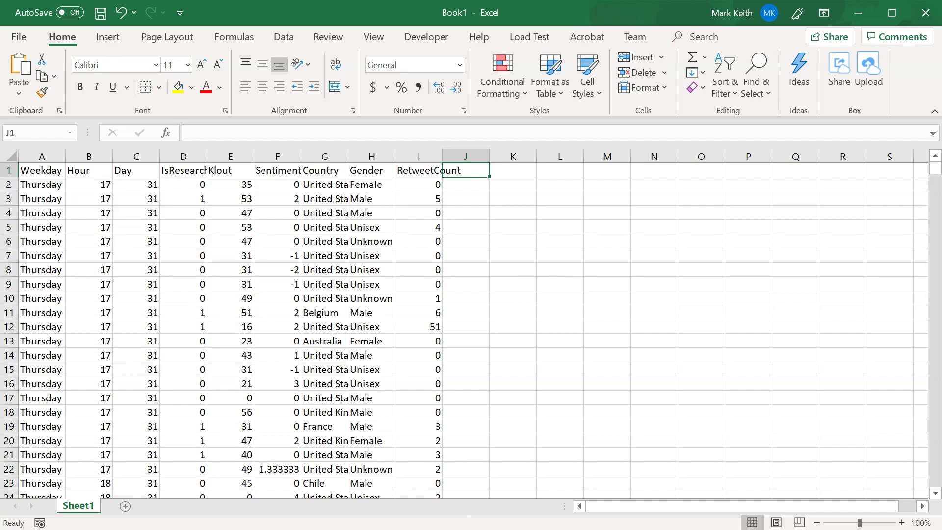
Switch to Azure Data Studio and add a fifth query line WHERE Country = 'United States', 'India', ''
key(alt+Tab)
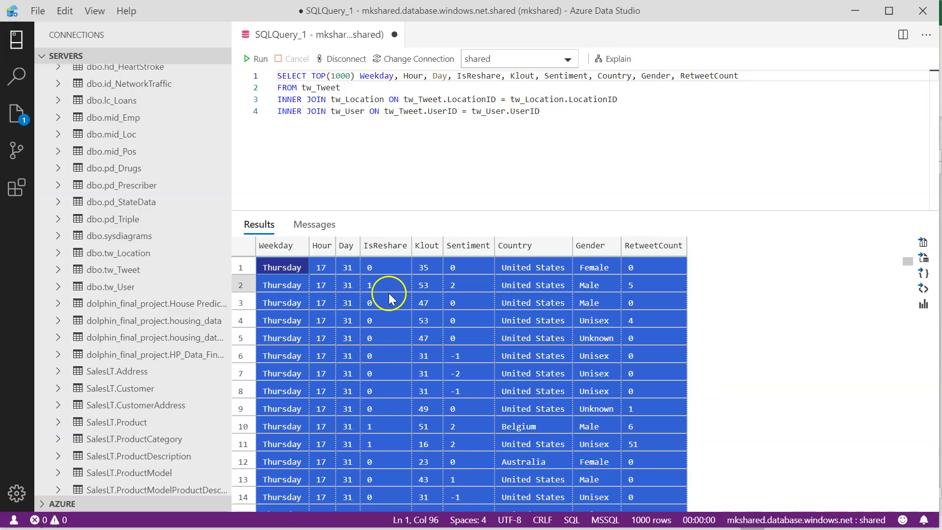
click(584, 111)
key(Return)
text(WHERE )
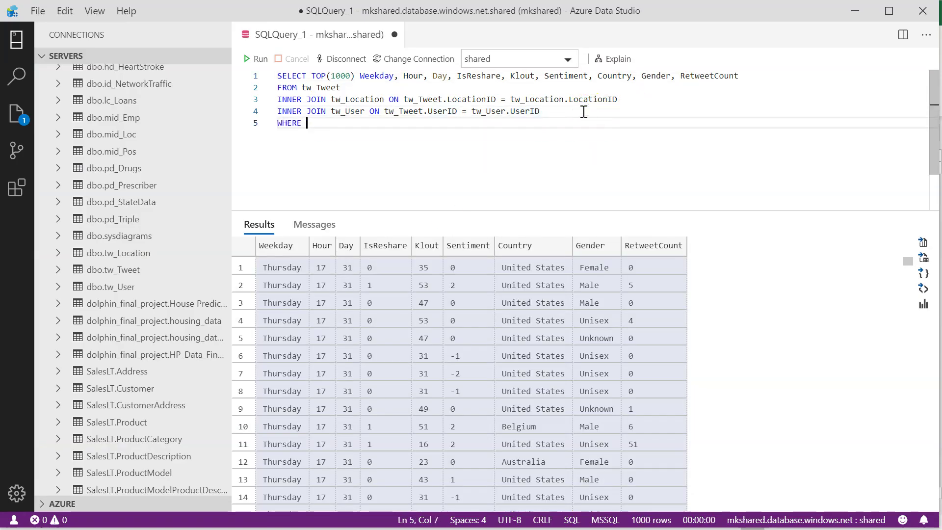
text(Country)
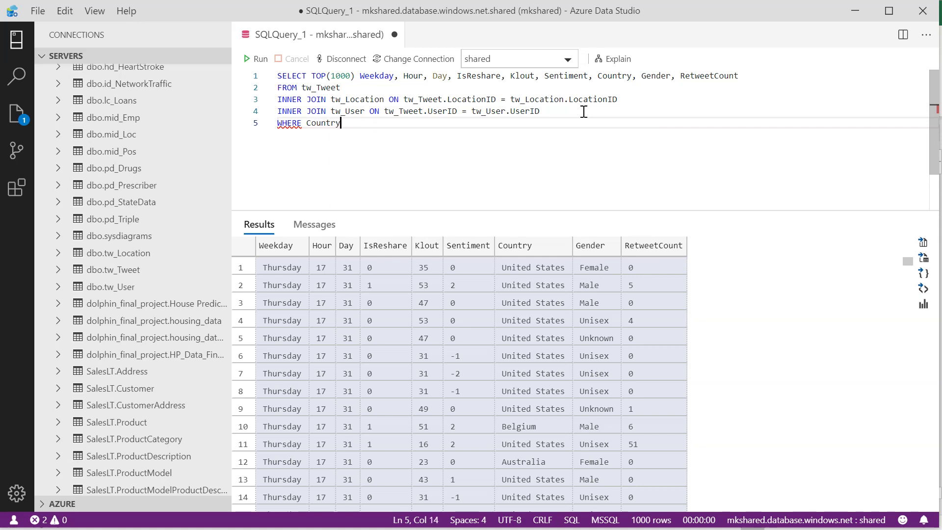
text( = 'United States', 'India', ')
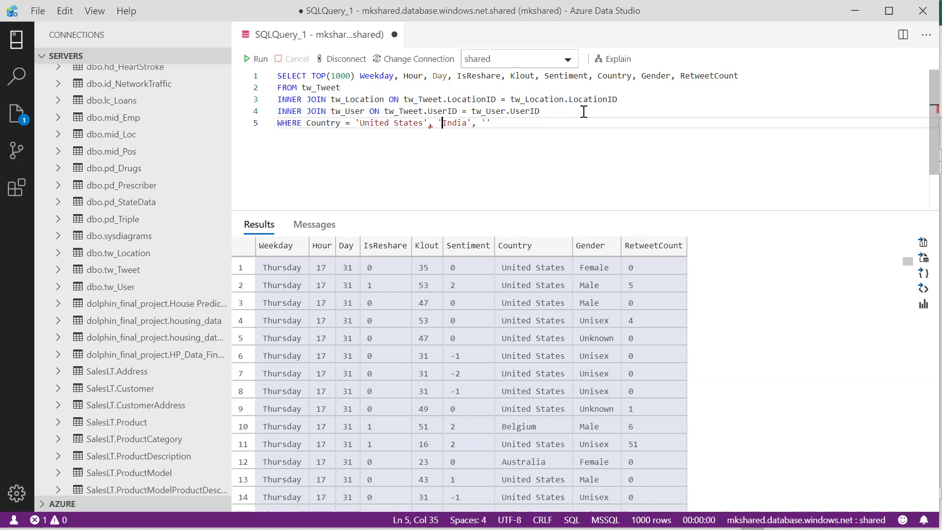
Replace the equals sign in the WHERE line with IN and enclose the country list in parentheses
key(BackSpace)
key(BackSpace)
text(IN)
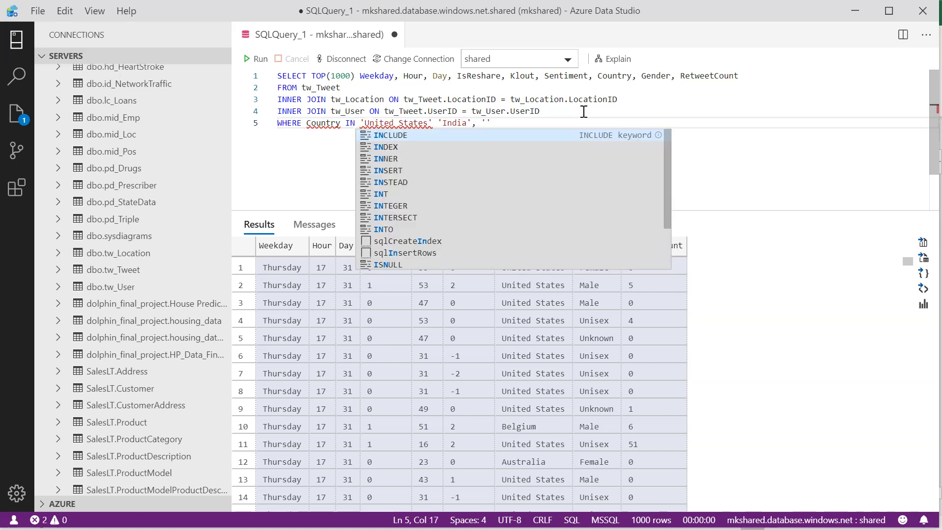
text( ()
key(Delete)
key(End)
text())
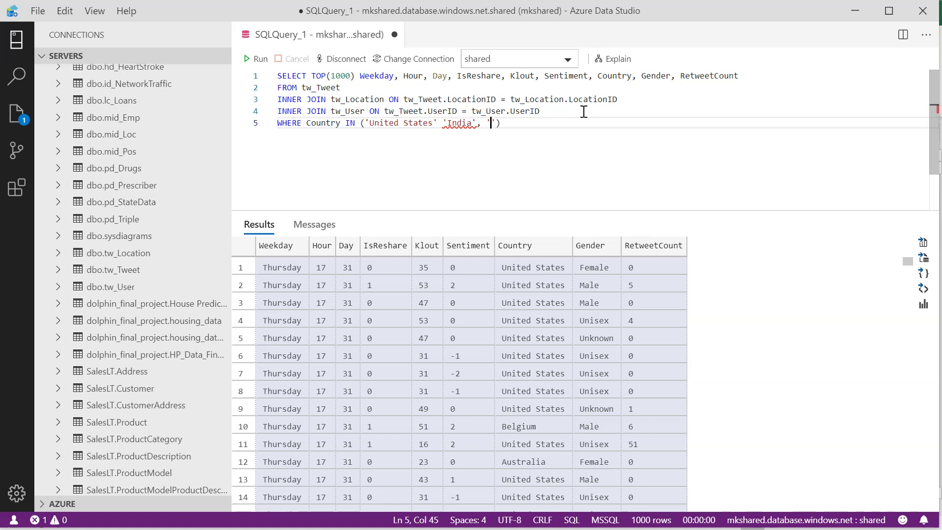
Restore the comma after 'United States' and fill in 'Canada' as the third country in the IN list
text(,)
key(Right)
key(Right)
key(Right)
key(Right)
text(, 'Cana)
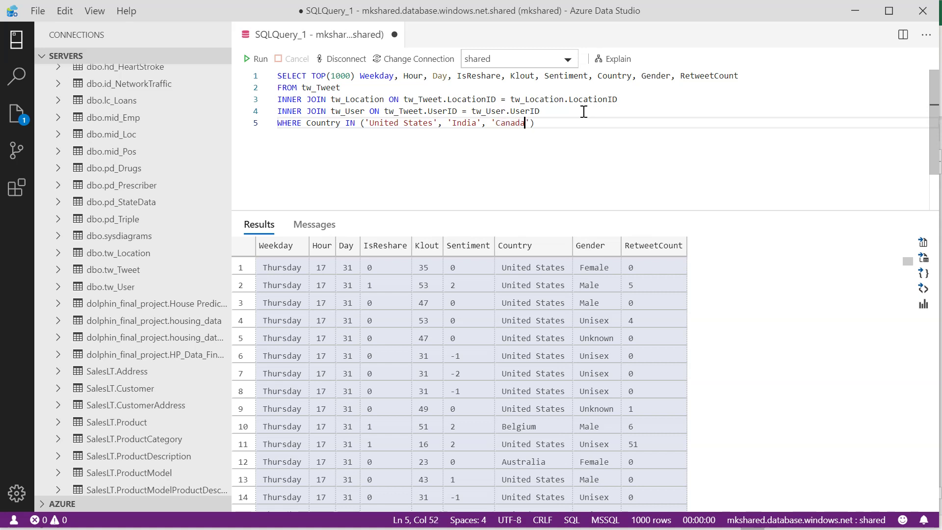
Run the query filtered to United States, India and Canada and select all of its result rows
click(255, 59)
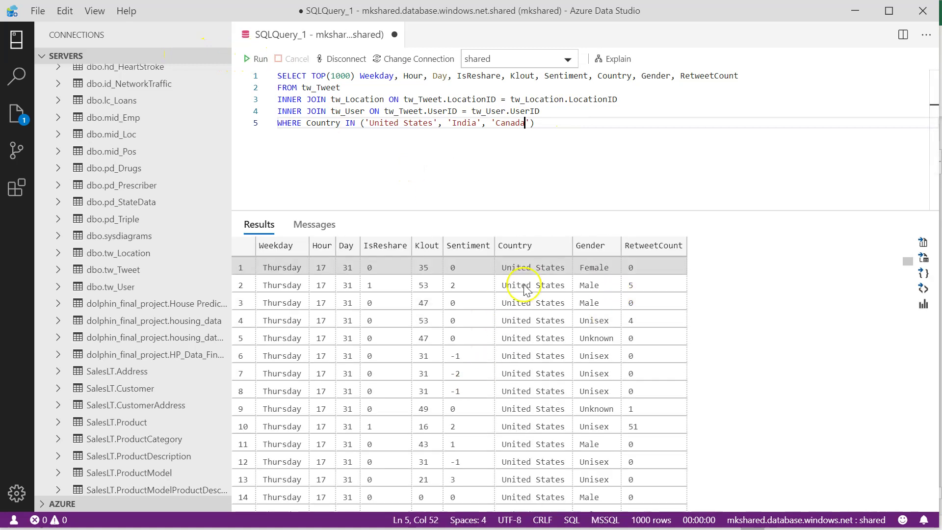
click(244, 246)
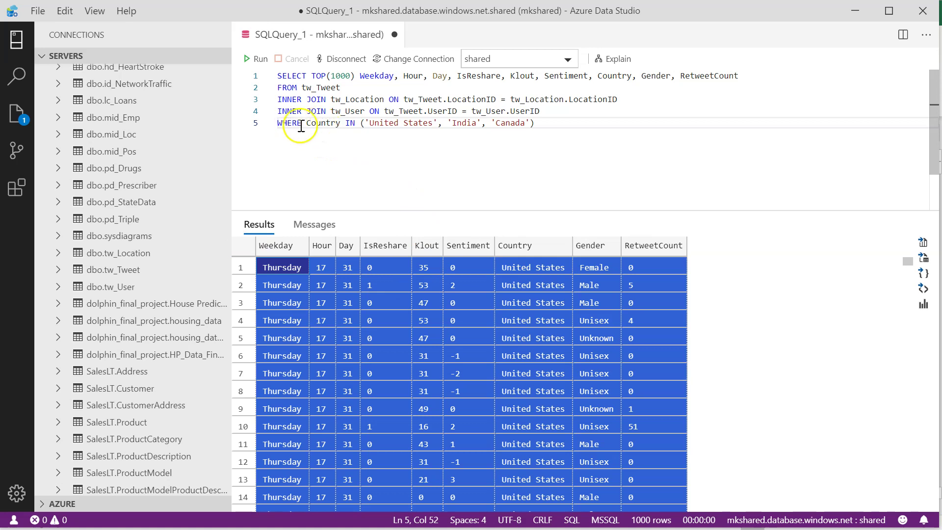
click(534, 125)
text())
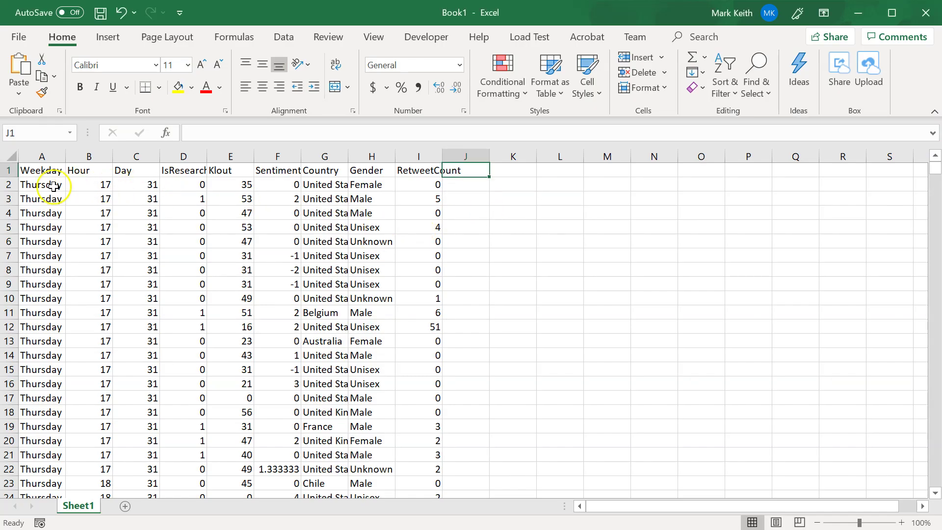
click(51, 186)
text(WHERE Country IN ('United States', 'India', 'Canada'))
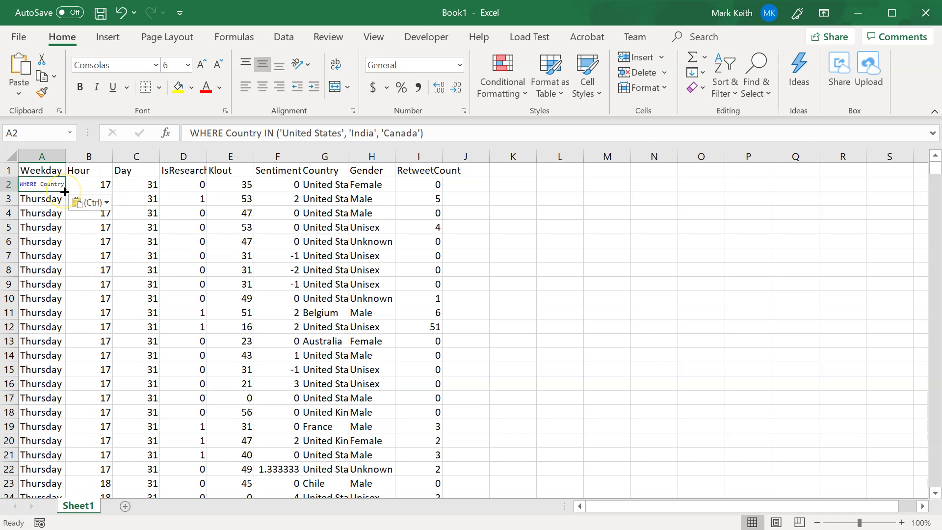
key(ctrl+z)
key(alt+Tab)
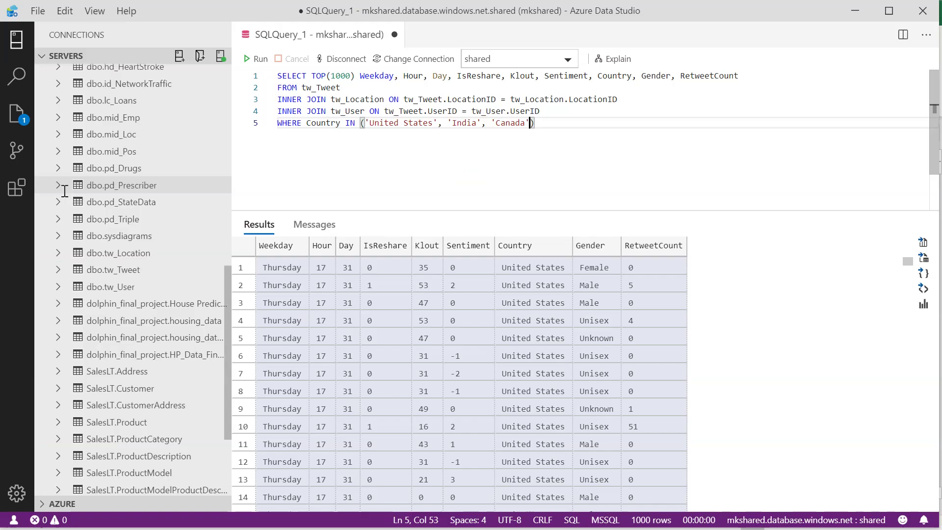
Copy all filtered query results and paste them over the existing data in the Excel sheet, starting at cell A2
click(242, 246)
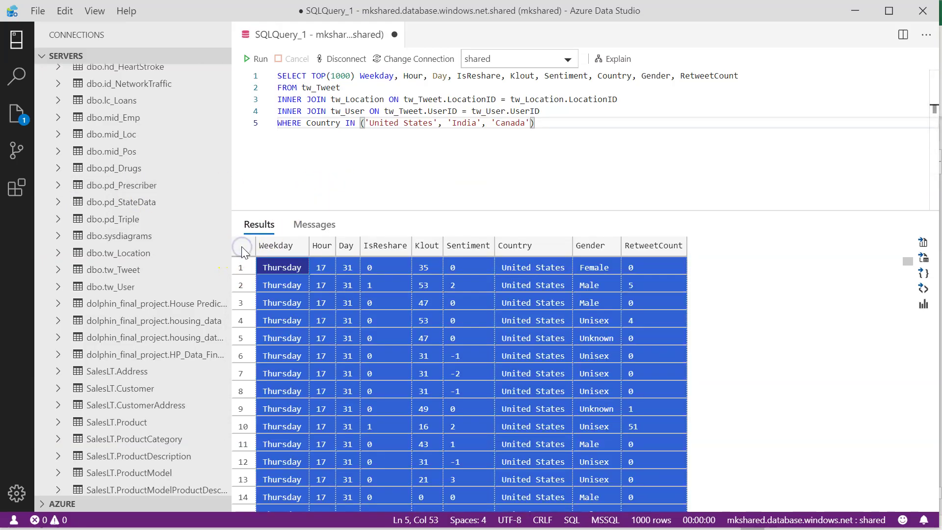
key(alt+Tab)
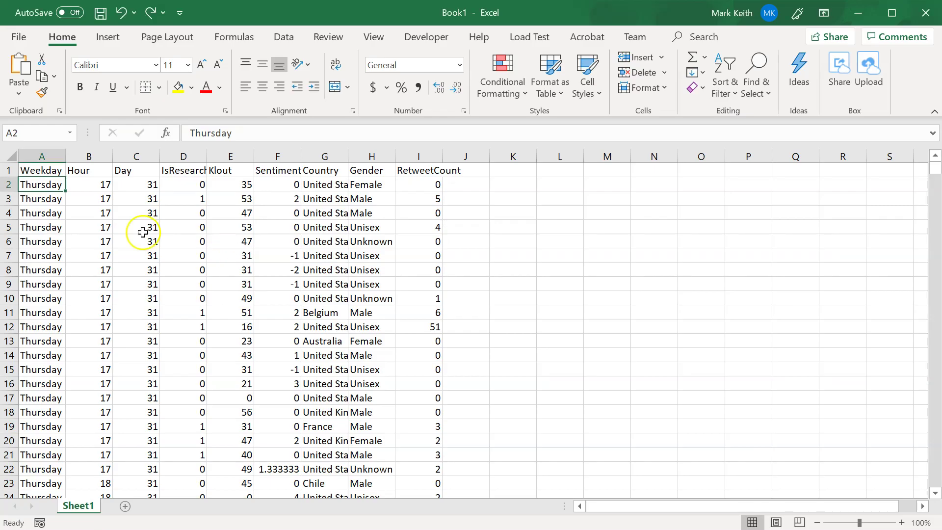
click(48, 185)
key(ctrl+v)
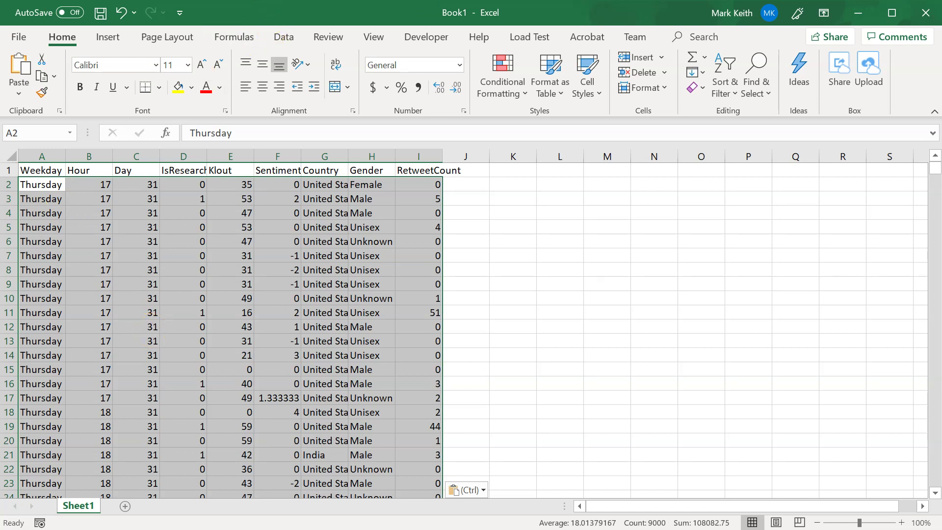
click(104, 212)
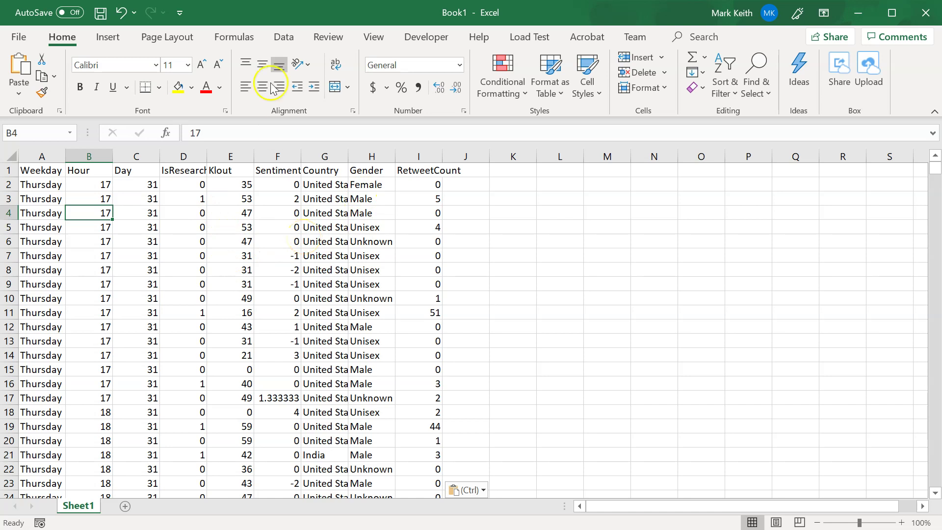
Switch to the browser and review the Data Exploration Report checkpoint's task description, deliverables and common mistakes
key(alt+Tab)
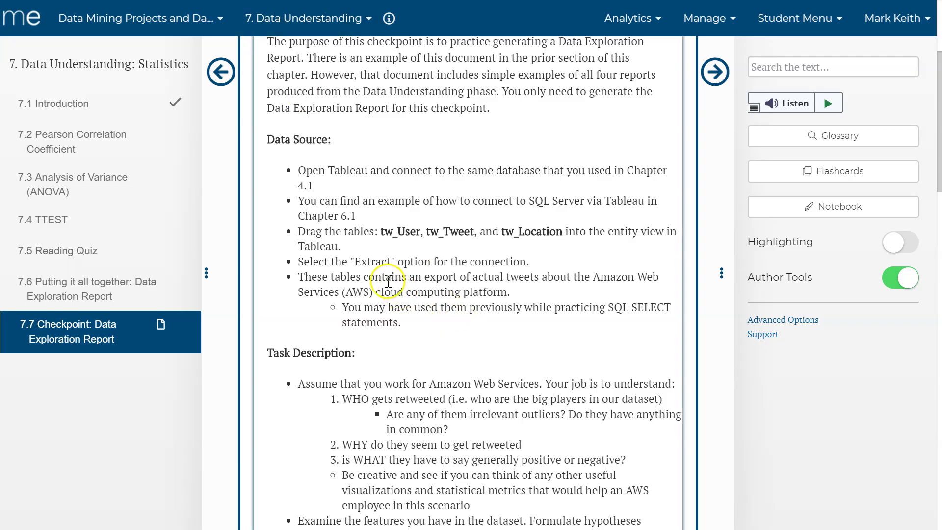
scroll(384, 275, up, 4)
scroll(385, 273, down, 9)
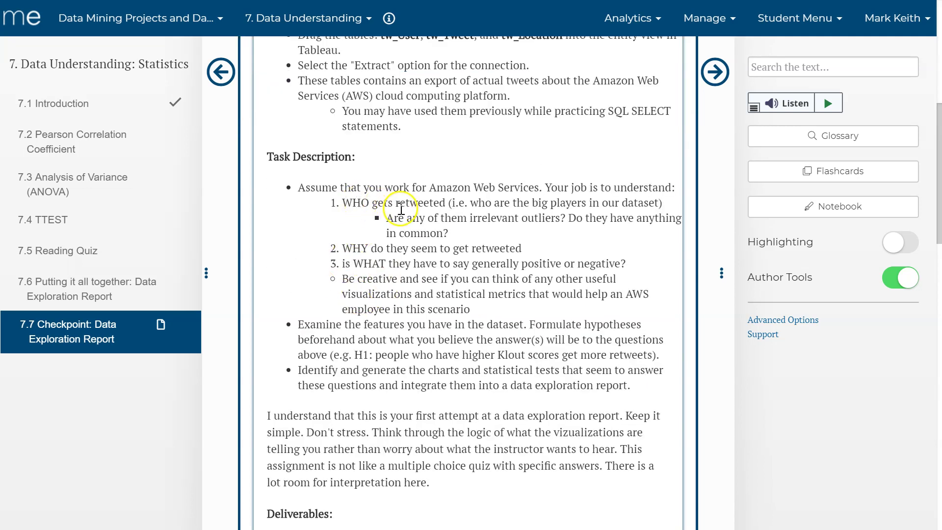
scroll(362, 363, down, 8)
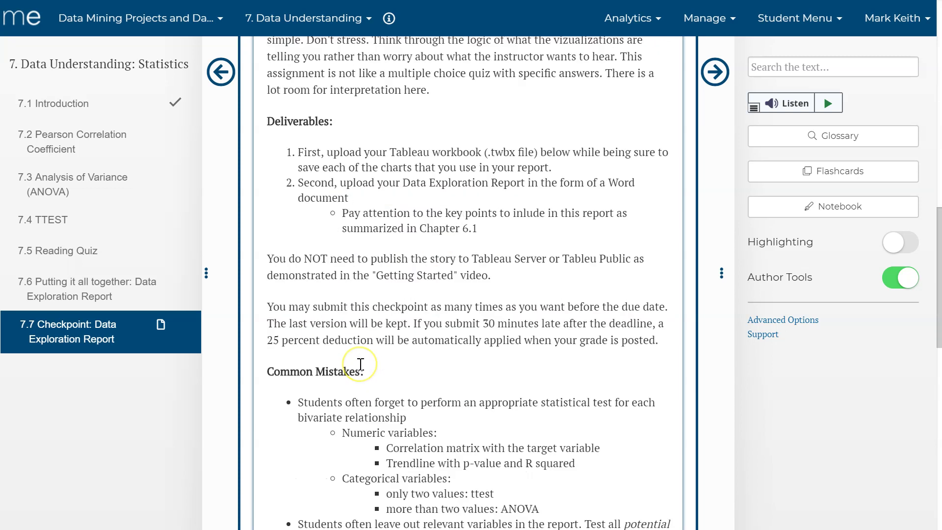
scroll(361, 368, down, 4)
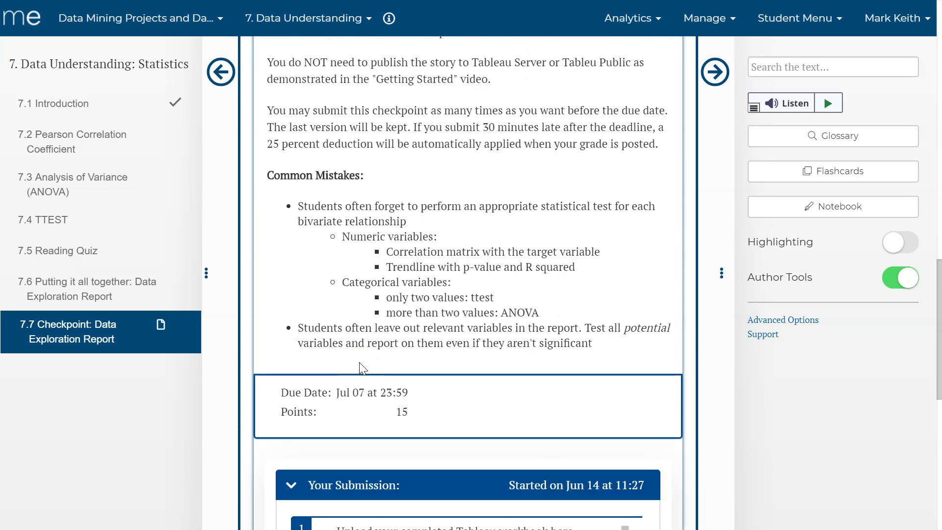